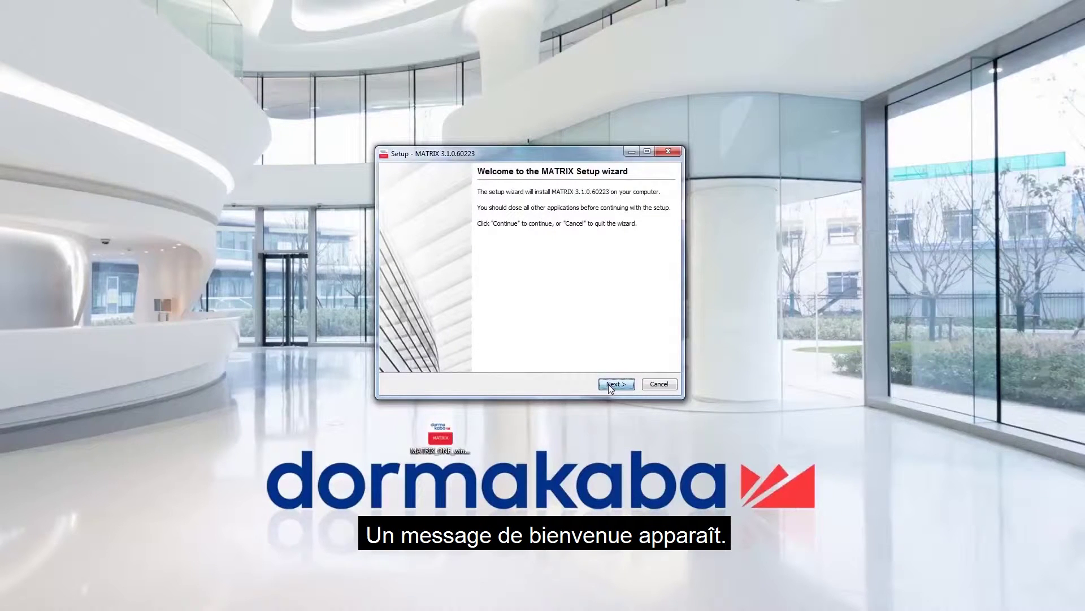
# Accept the license agreement and keep the default install folder
pyautogui.click(609, 385)
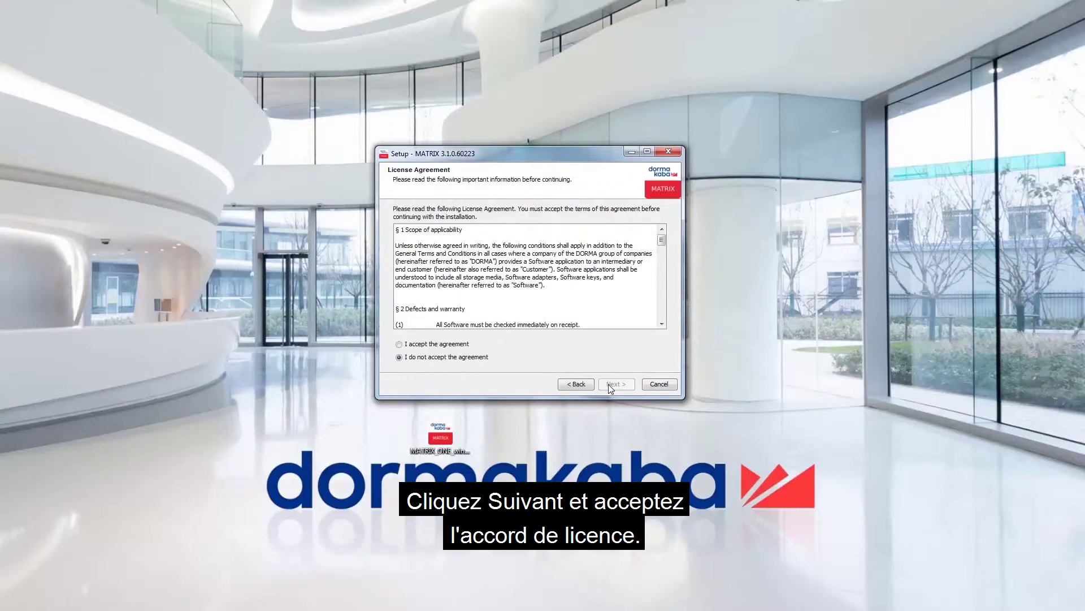
pyautogui.click(452, 345)
pyautogui.click(621, 384)
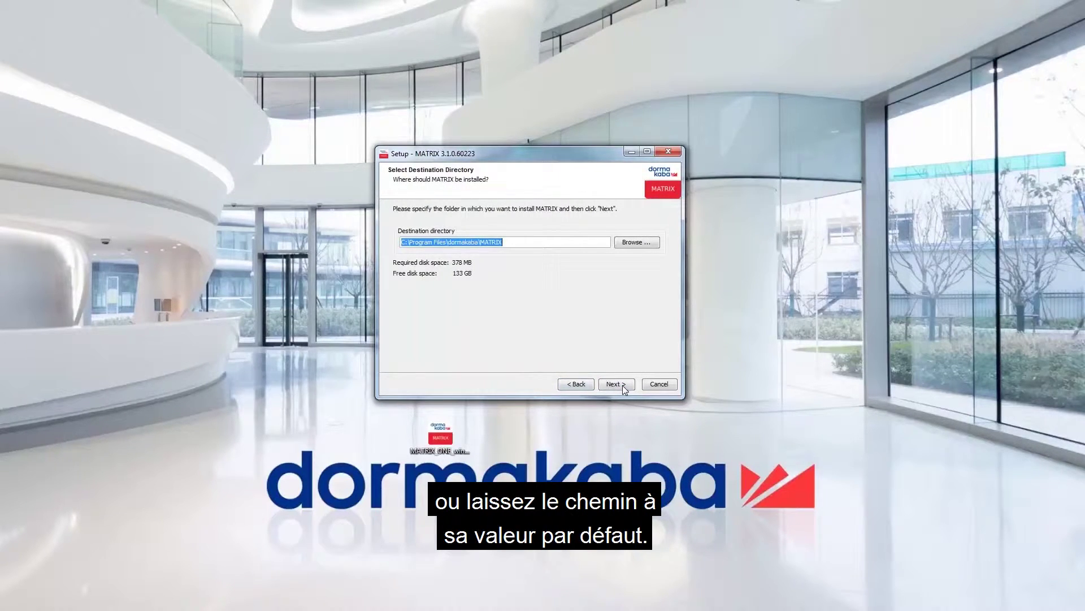
pyautogui.click(622, 385)
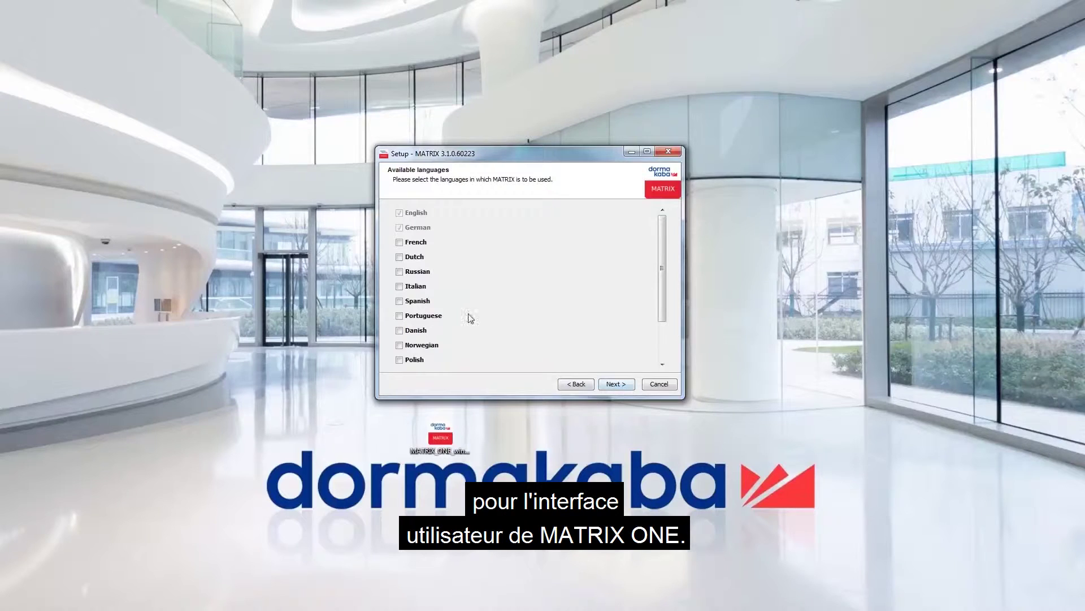
# Add French as an interface language and German as online help language
pyautogui.click(401, 243)
pyautogui.click(615, 386)
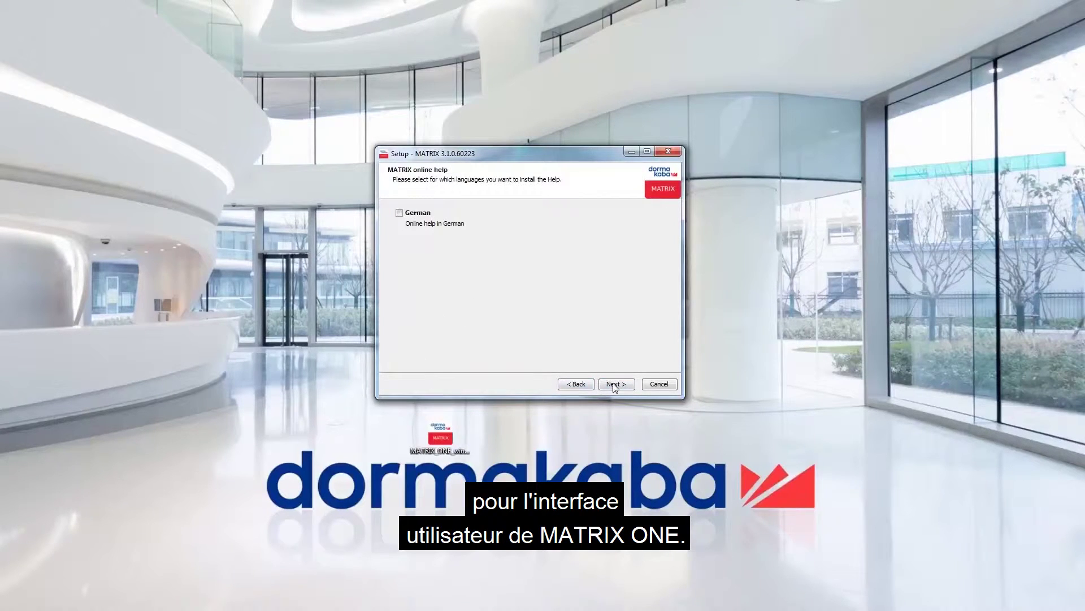
pyautogui.click(415, 216)
pyautogui.click(616, 385)
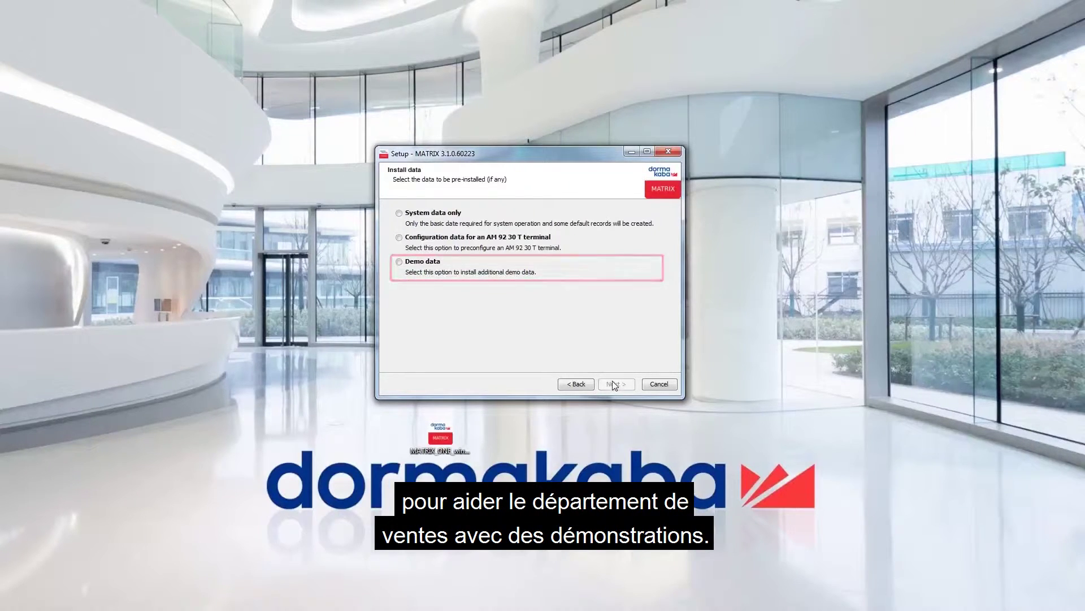
# Choose AM 92 30 T terminal configuration data, keep the default ports 3000, 8080 and 9008, and install
pyautogui.click(499, 242)
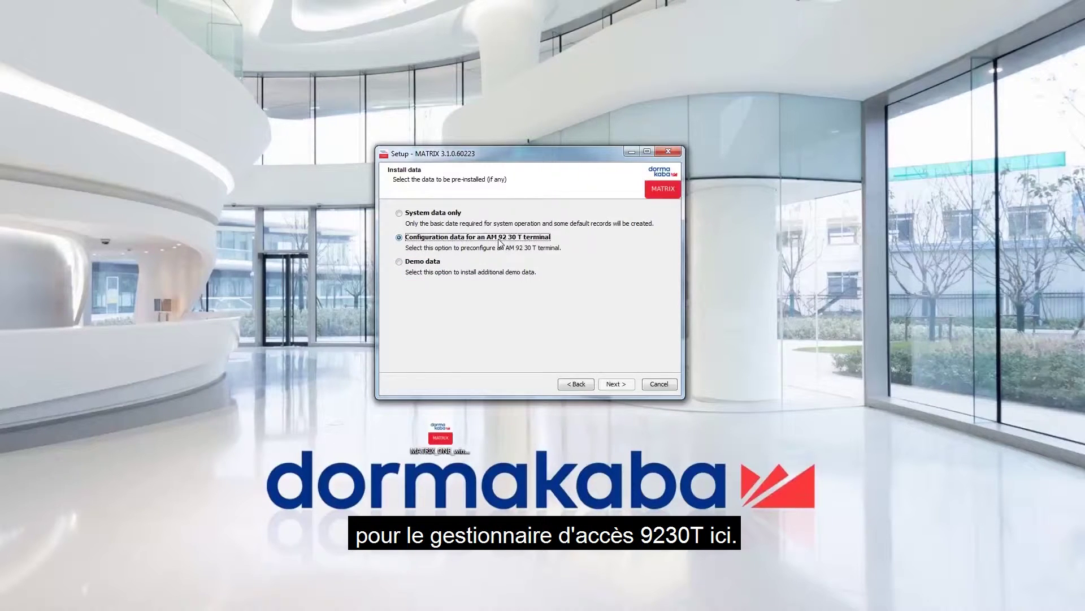
pyautogui.click(604, 384)
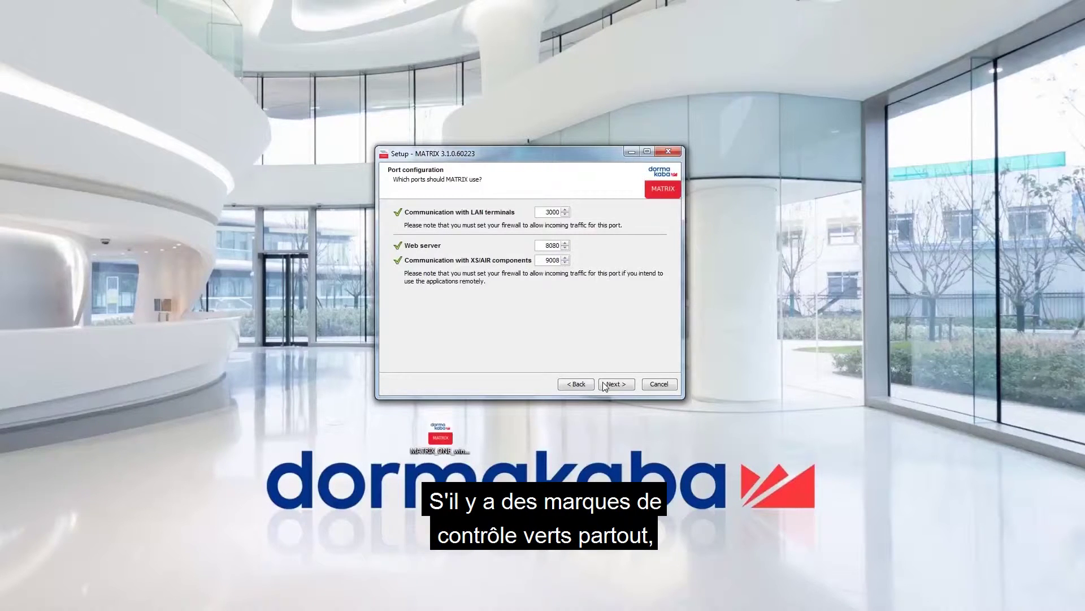
pyautogui.click(605, 385)
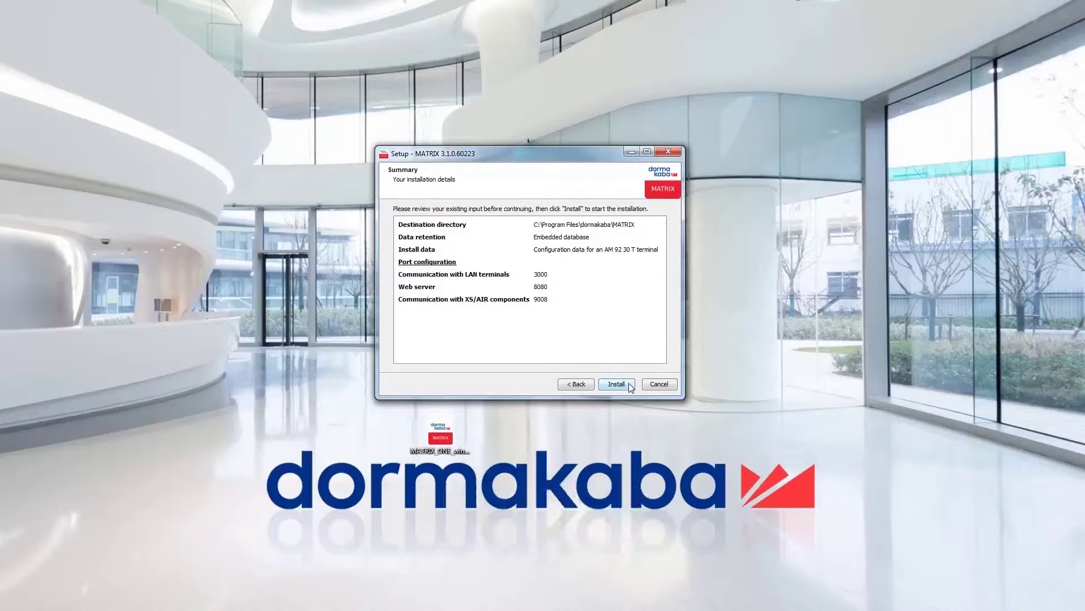
pyautogui.click(629, 384)
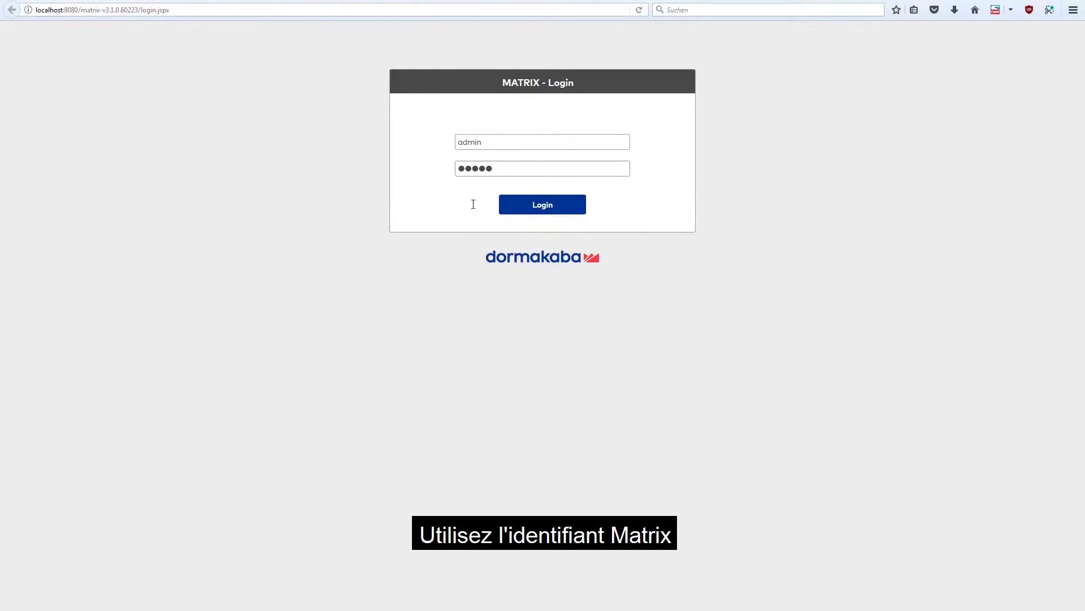
# Log in as the 'matrix' system user with its password instead of admin
pyautogui.doubleClick(469, 142)
pyautogui.write('matrix')
pyautogui.doubleClick(499, 169)
pyautogui.write('matrix')
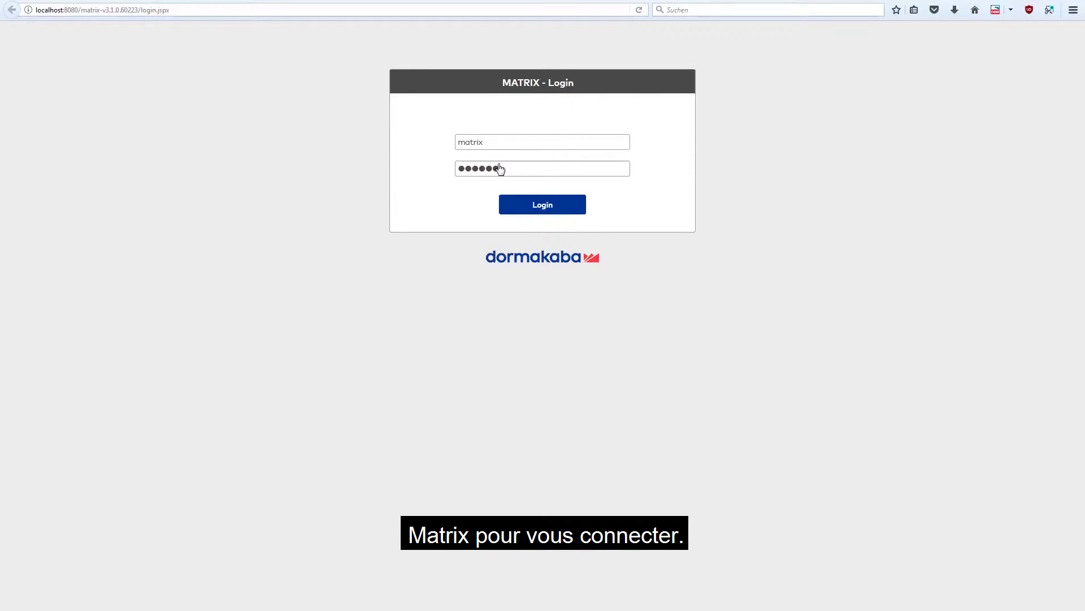
pyautogui.click(535, 203)
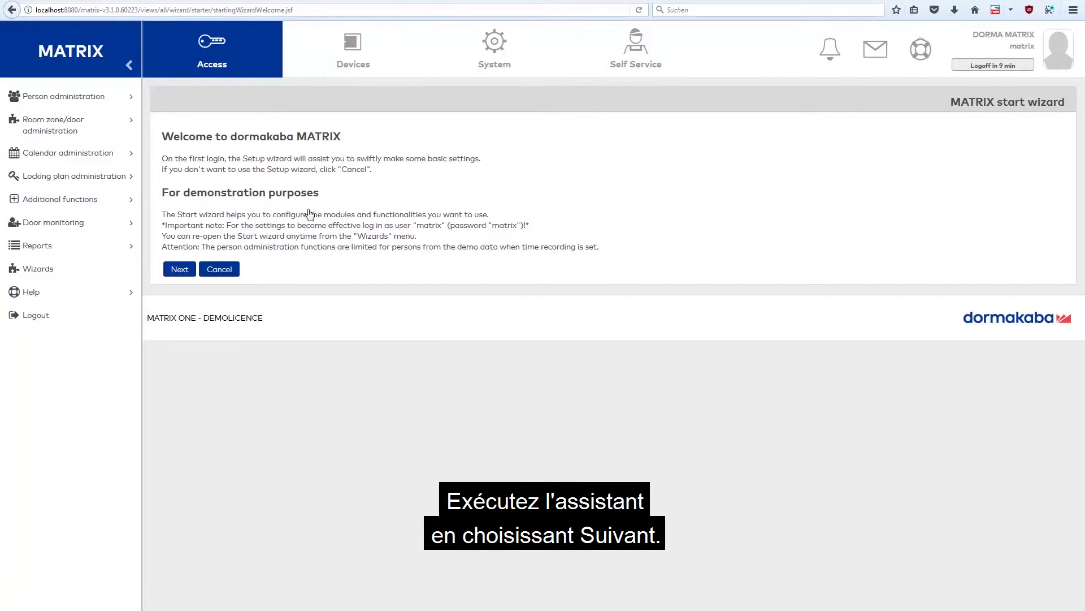
# Enter and verify new passwords for the admin and matrix users, then continue
pyautogui.click(180, 270)
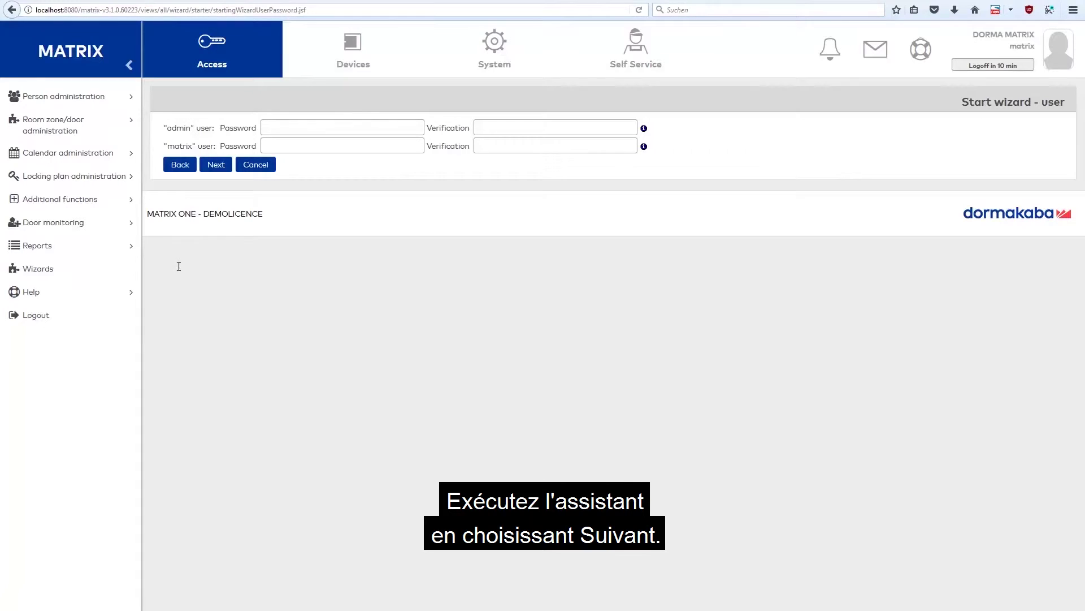
pyautogui.click(318, 129)
pyautogui.write('*****')
pyautogui.press('Tab')
pyautogui.write('*****')
pyautogui.press('Tab')
pyautogui.write('******')
pyautogui.press('Tab')
pyautogui.write('***')
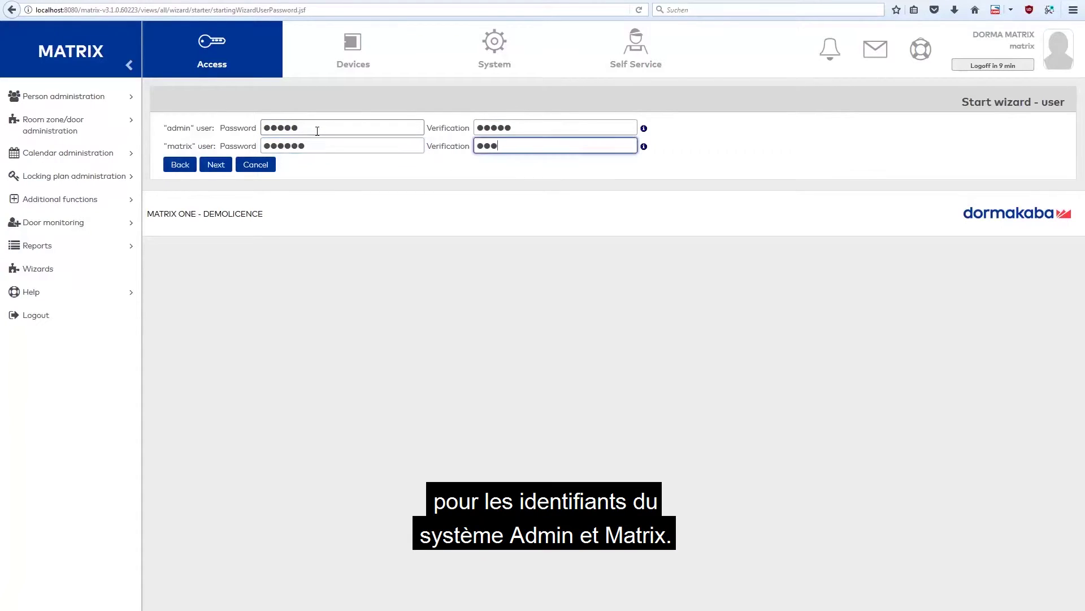
pyautogui.write('***')
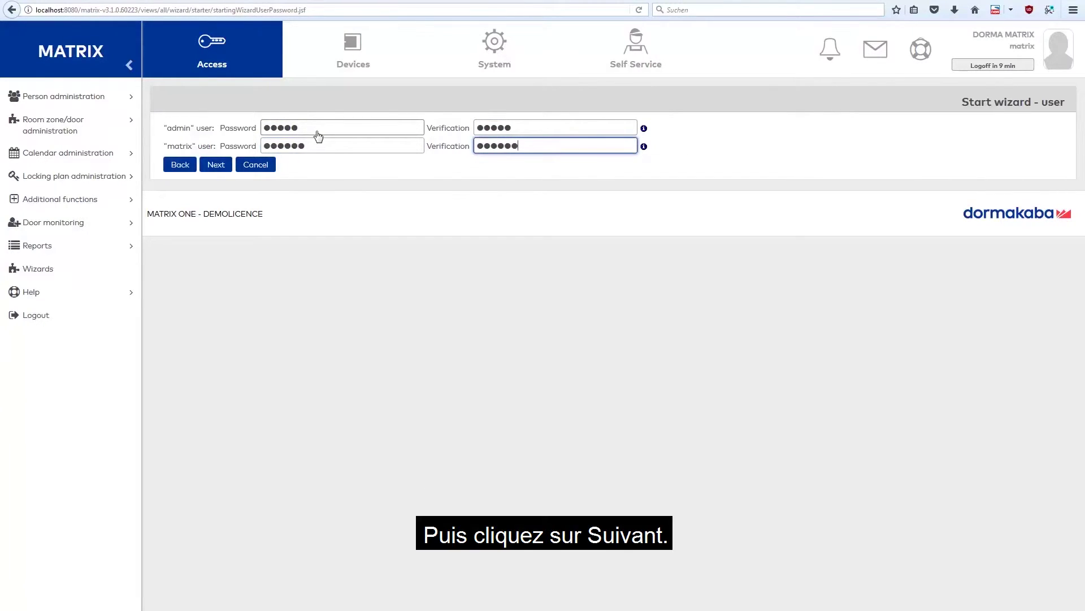
pyautogui.click(216, 164)
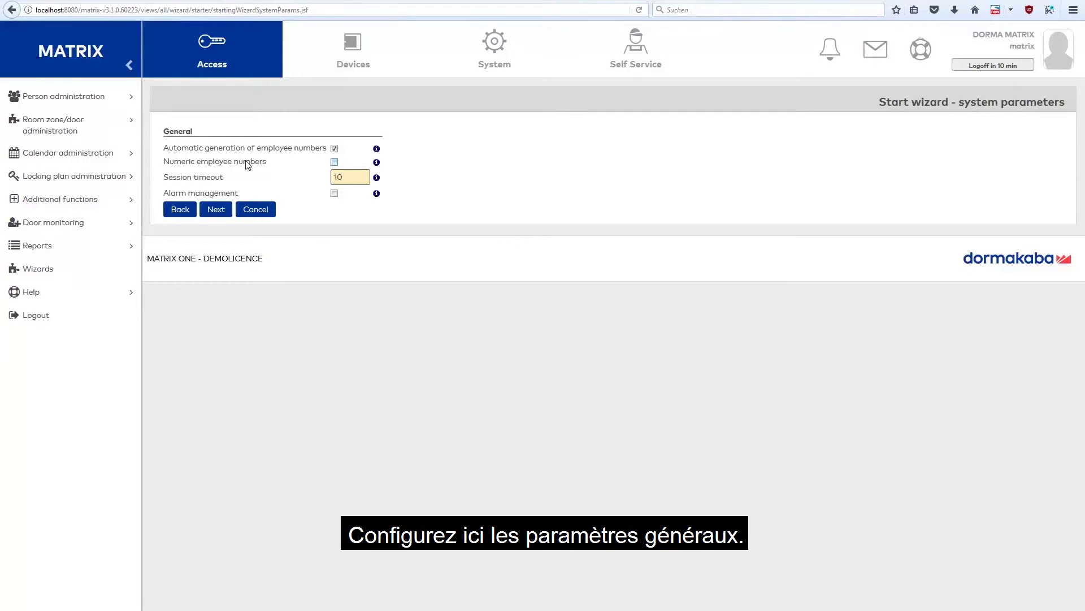
# Enable 'Numeric employee numbers' in the system parameters and continue
pyautogui.click(334, 163)
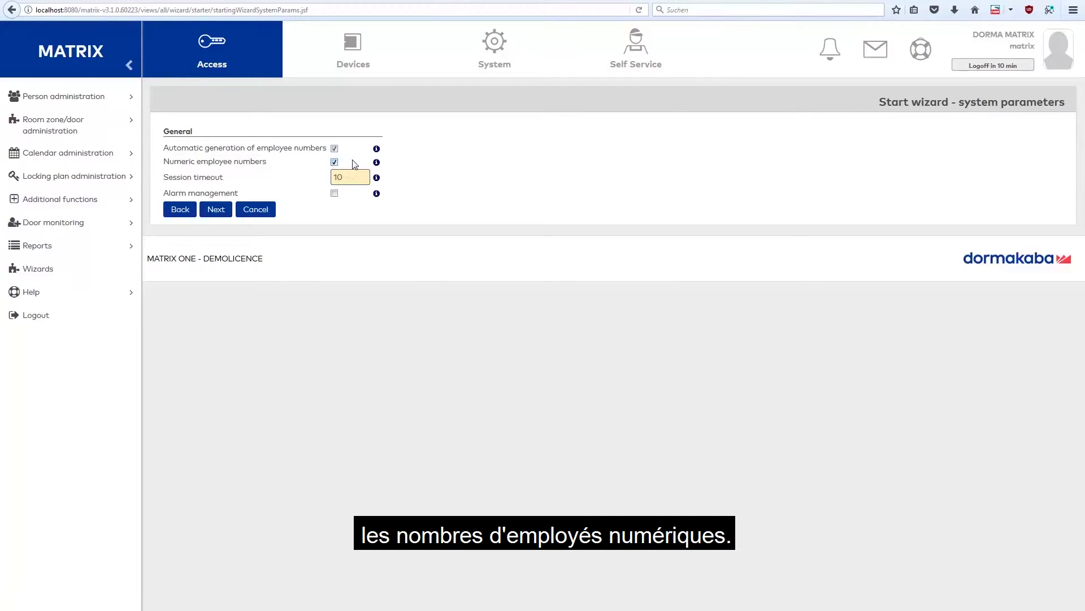
pyautogui.moveTo(377, 164)
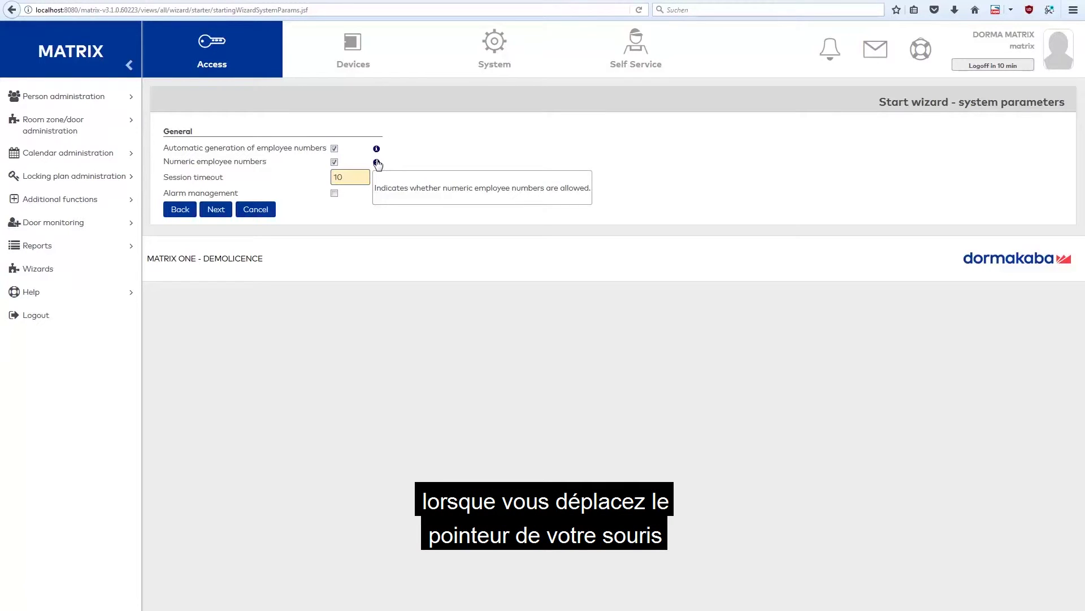
pyautogui.click(219, 210)
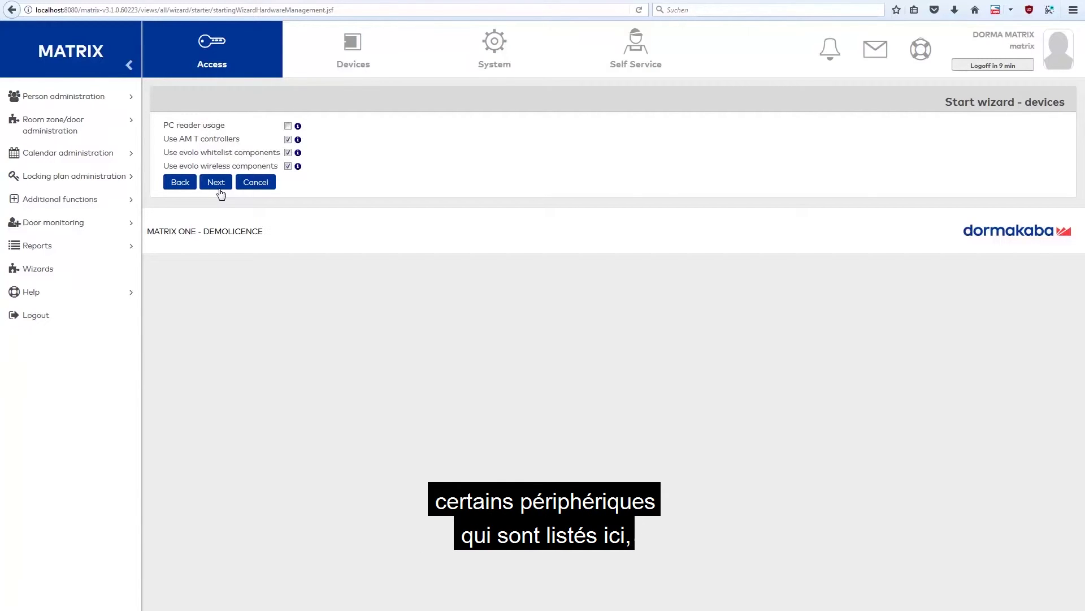
# Keep the device options and set ID card type 13 - MIFARE DESFire DORMA-Encoding
pyautogui.click(220, 188)
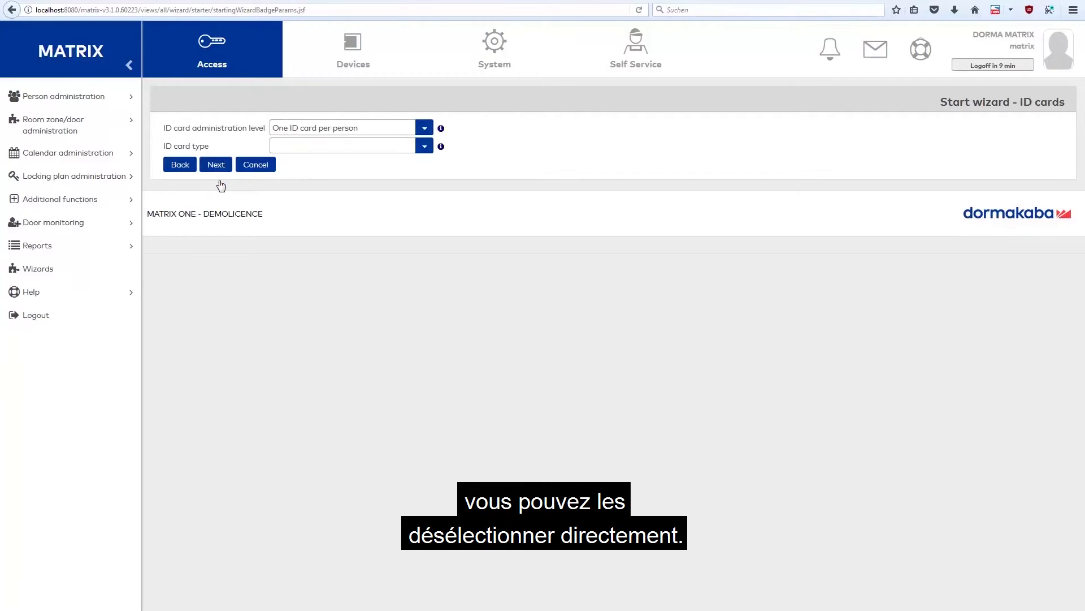
pyautogui.click(431, 151)
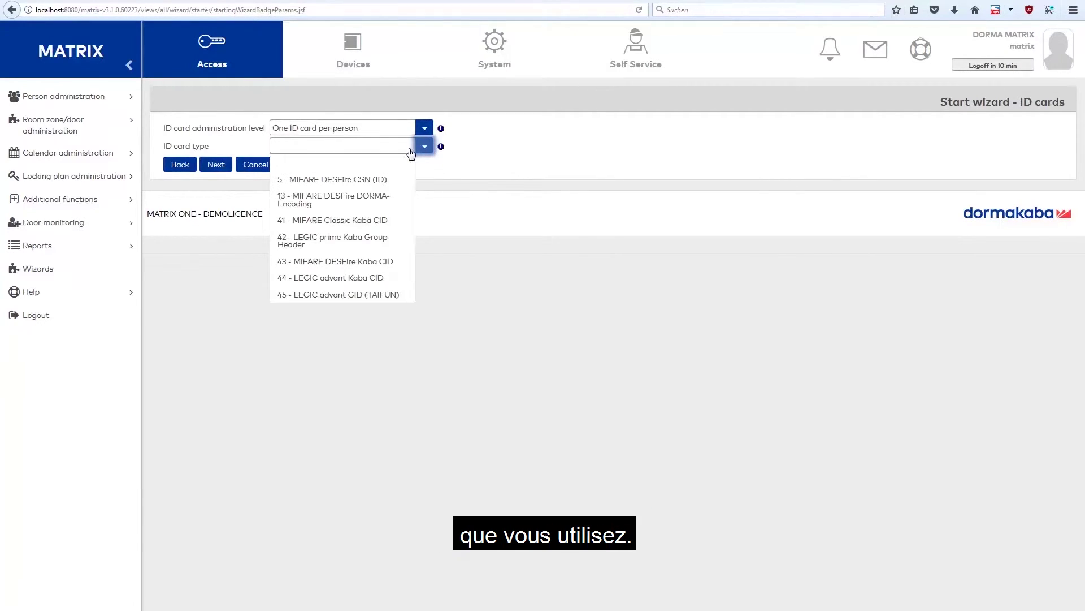
pyautogui.click(378, 202)
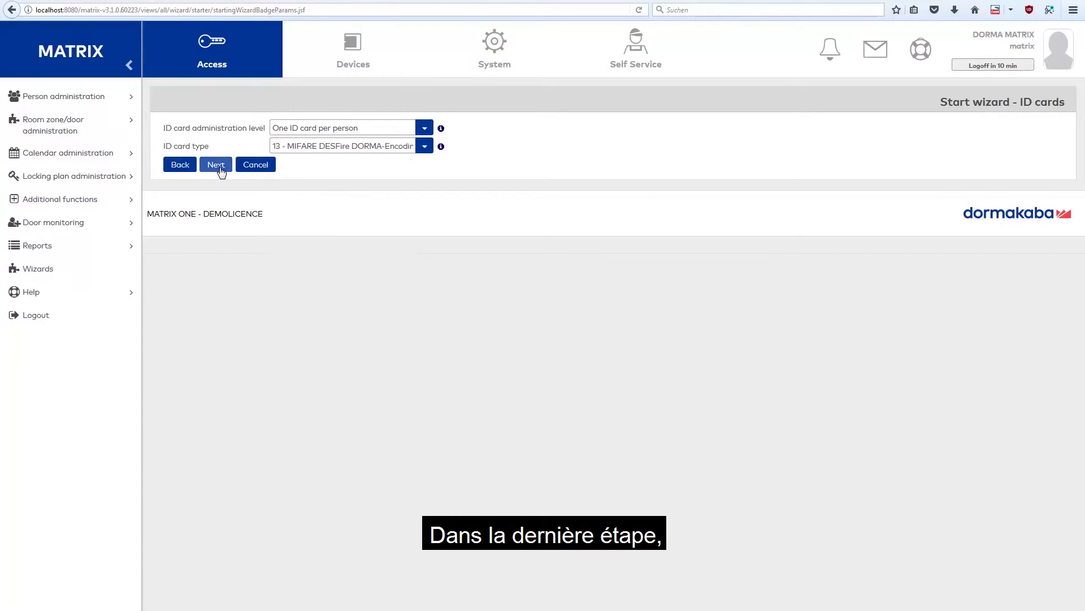
pyautogui.click(219, 168)
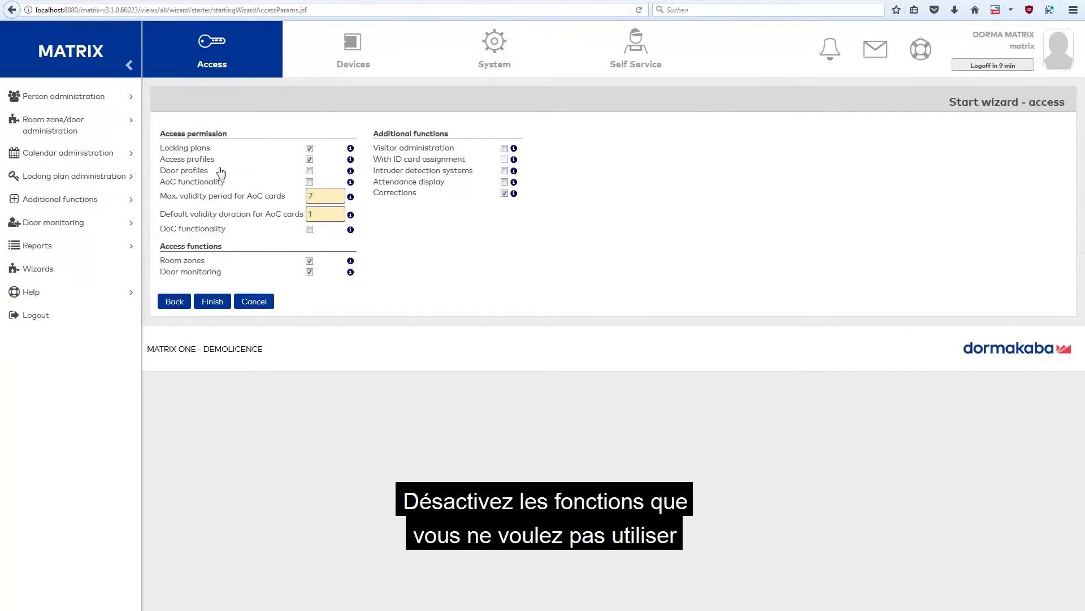
# Finish the start wizard and log out of MATRIX ONE
pyautogui.click(215, 303)
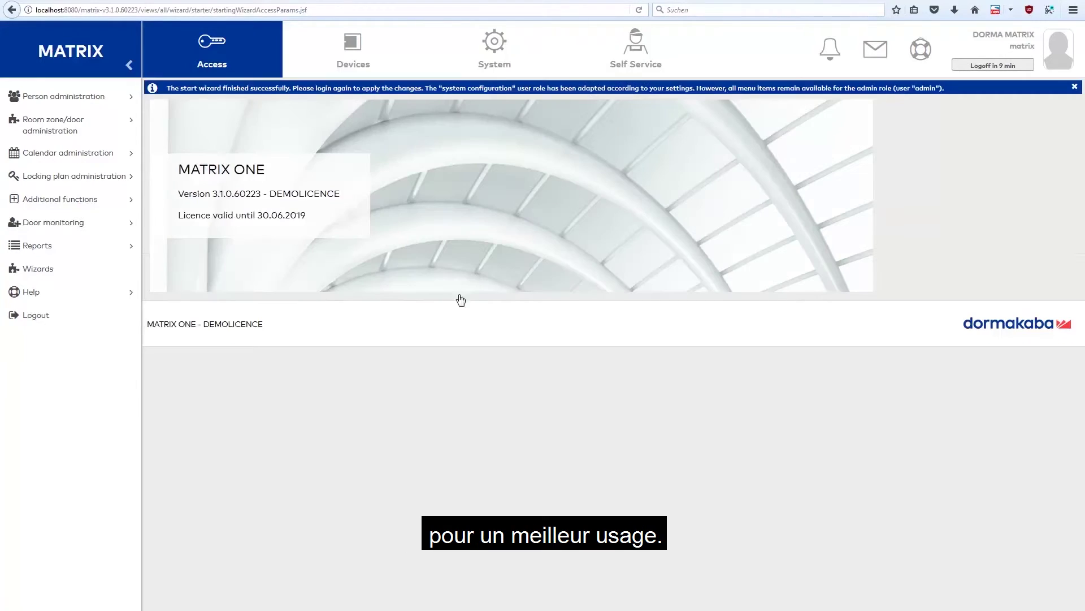
pyautogui.click(988, 66)
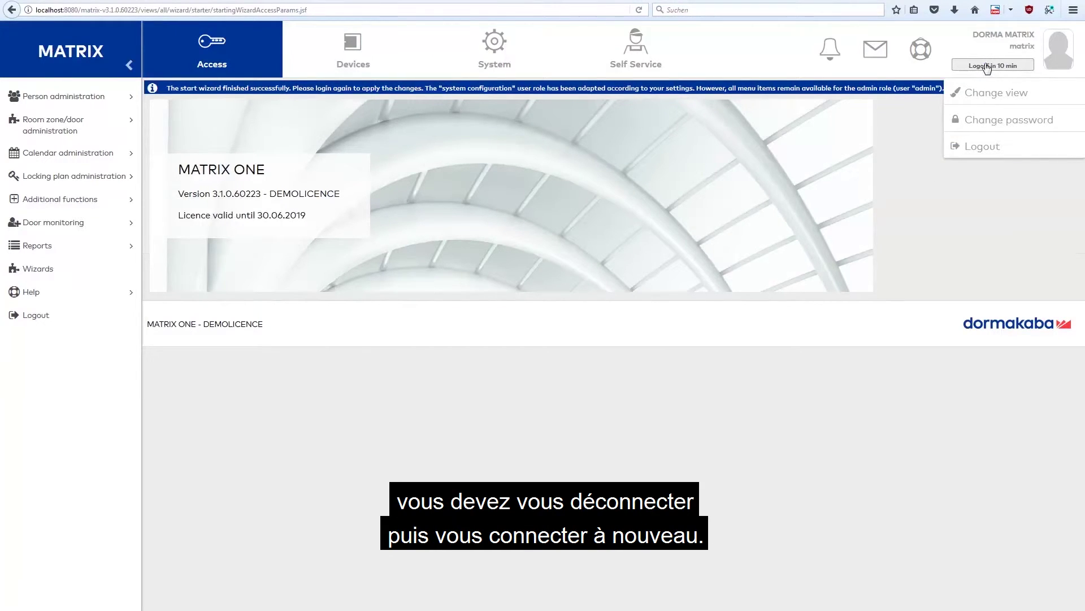
pyautogui.click(999, 147)
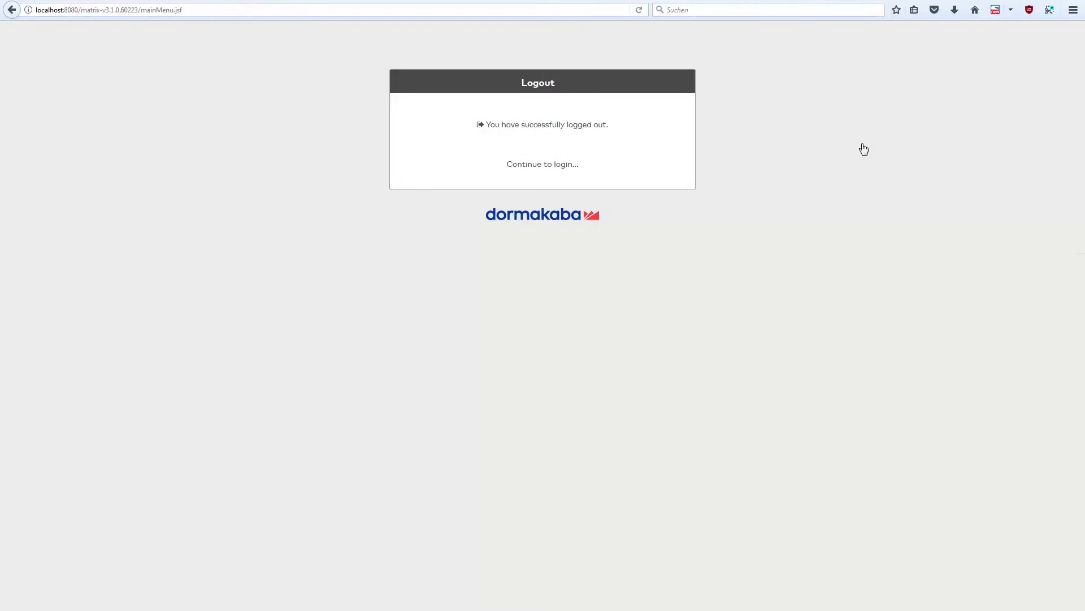
pyautogui.click(567, 165)
# Log back in as the 'matrix' user with its password
pyautogui.doubleClick(467, 140)
pyautogui.press('BackSpace')
pyautogui.write('matrix')
pyautogui.press('Tab')
pyautogui.write('matrix')
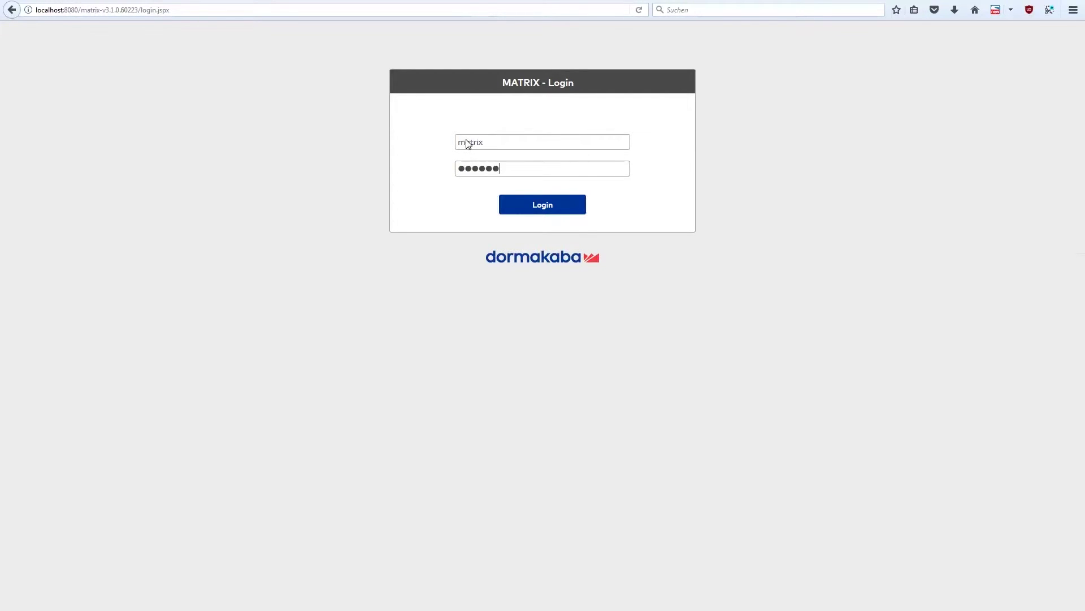
pyautogui.click(547, 206)
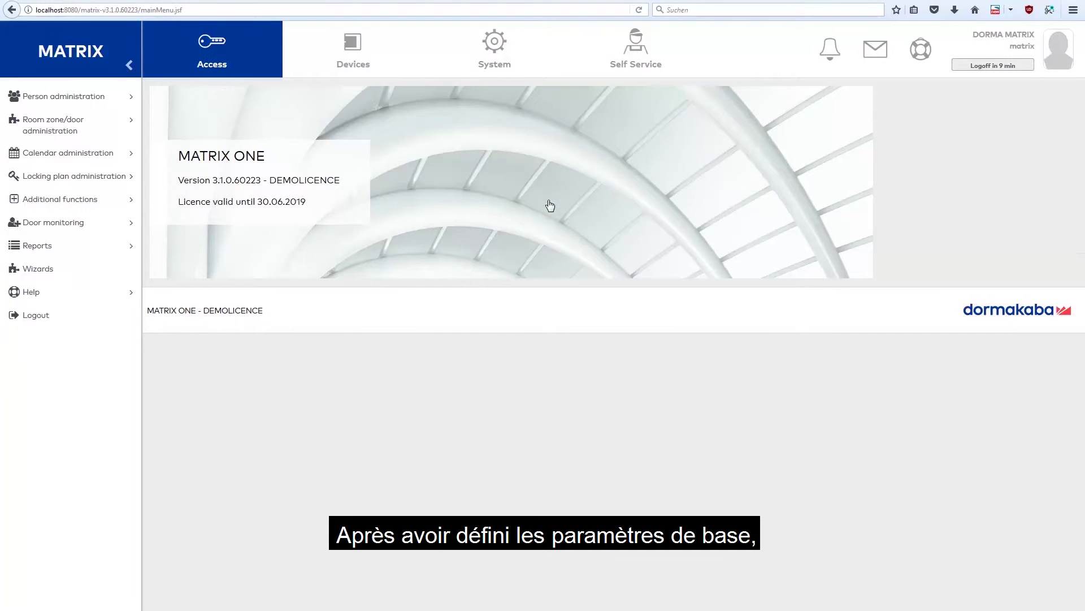
# Give terminal 1000 - AM 92 30 T IP address 10.10.12.183, mark it active, and save
pyautogui.click(377, 59)
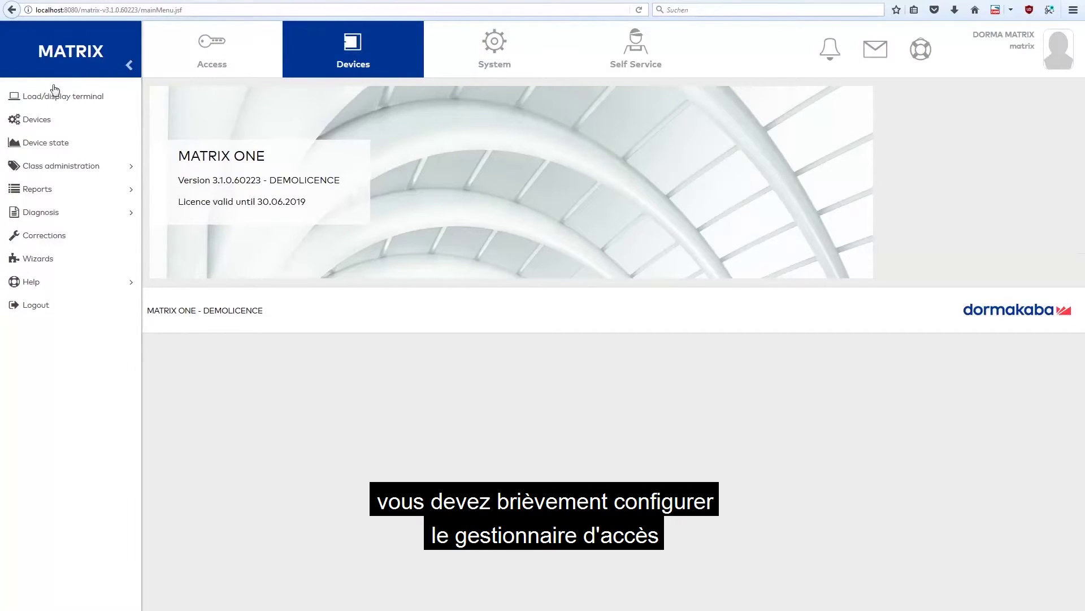
pyautogui.click(21, 122)
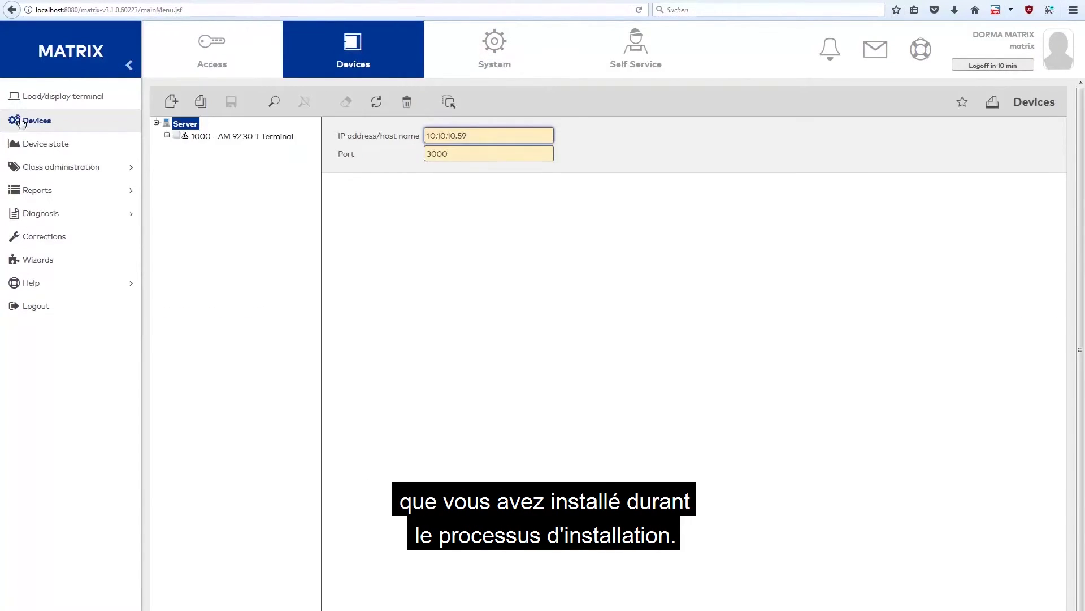
pyautogui.click(201, 137)
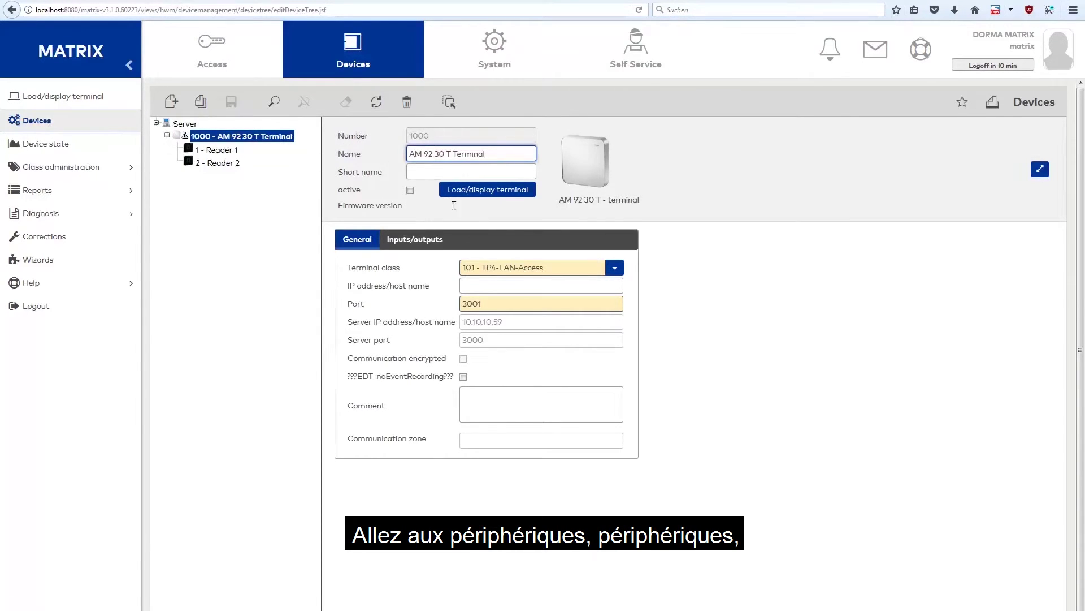
pyautogui.click(483, 285)
pyautogui.write('10.10')
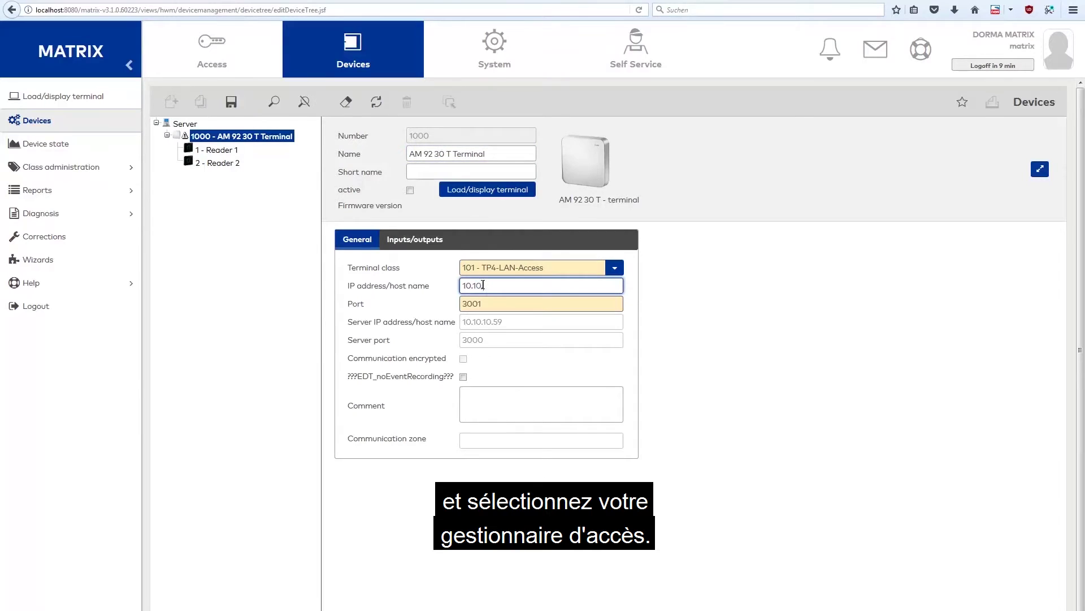
pyautogui.write('.12.183')
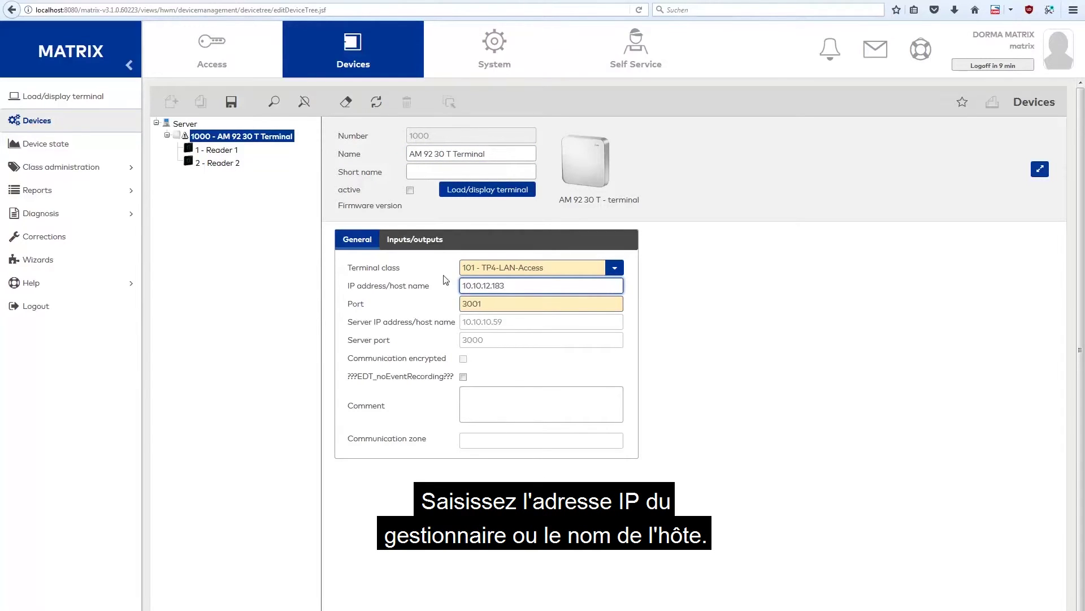
pyautogui.click(410, 191)
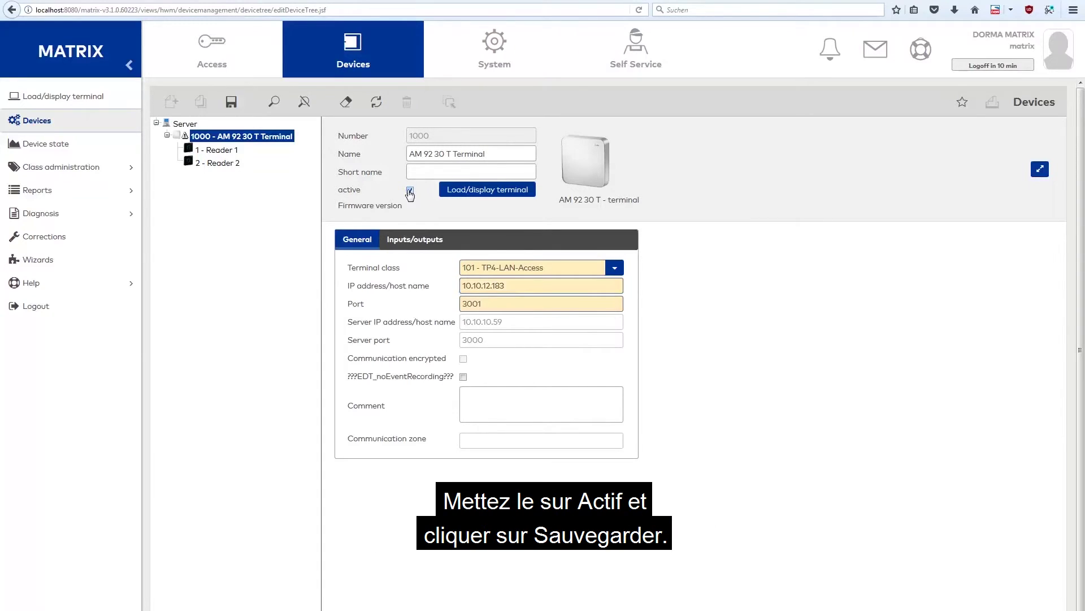
pyautogui.click(231, 103)
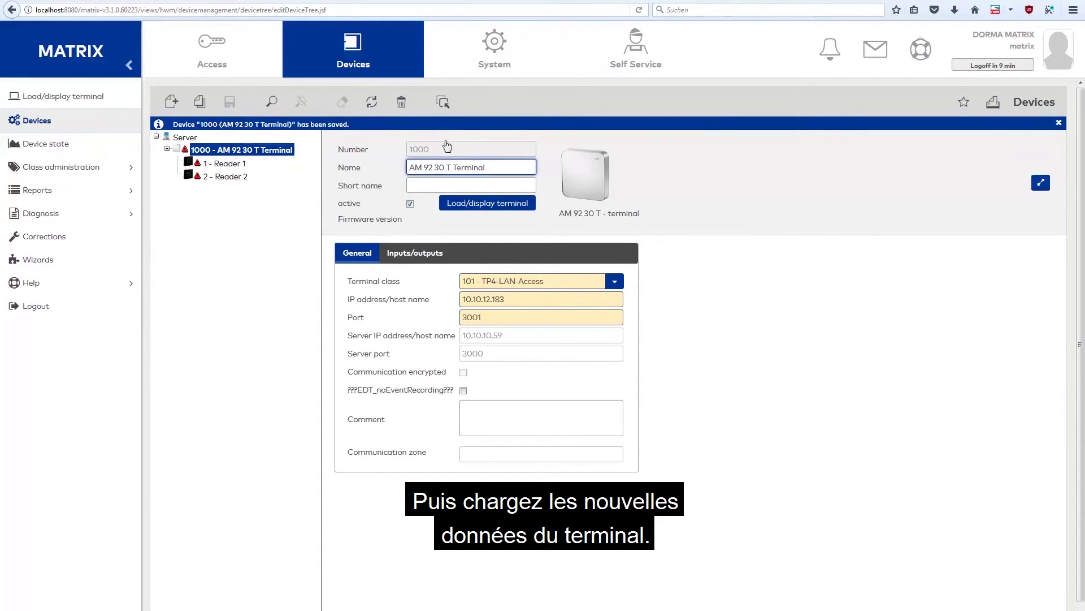
# Transfer the configuration data to terminal 1000 and return to the device details
pyautogui.click(485, 206)
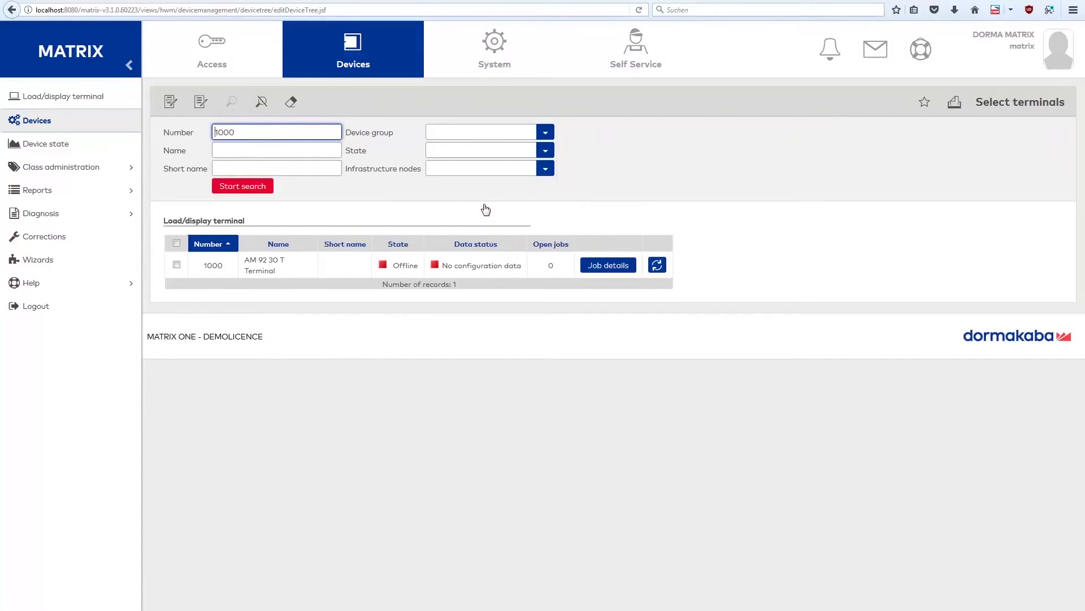
pyautogui.click(266, 270)
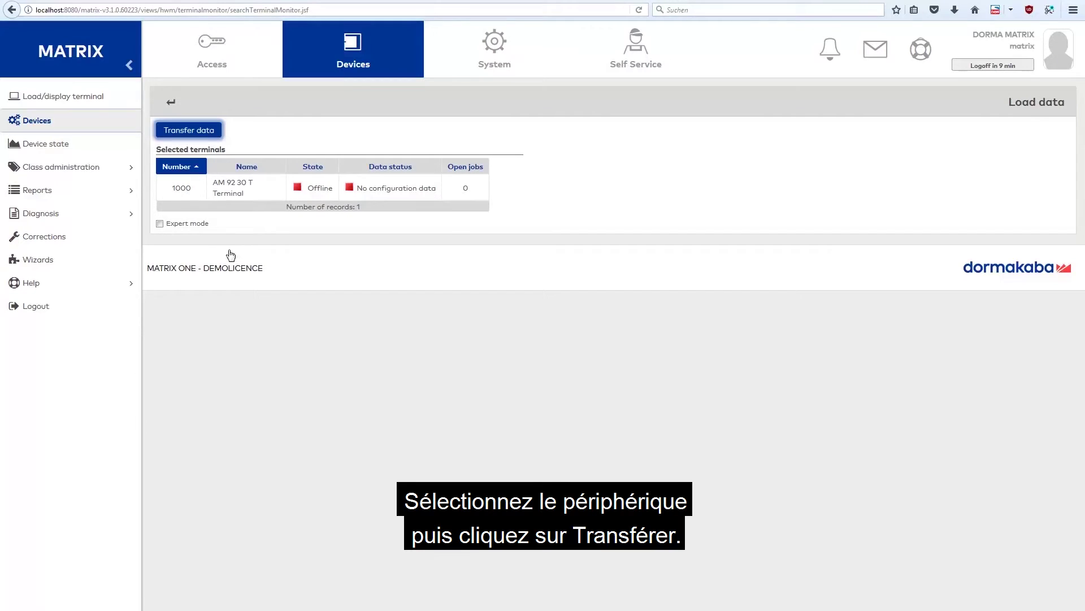
pyautogui.click(200, 132)
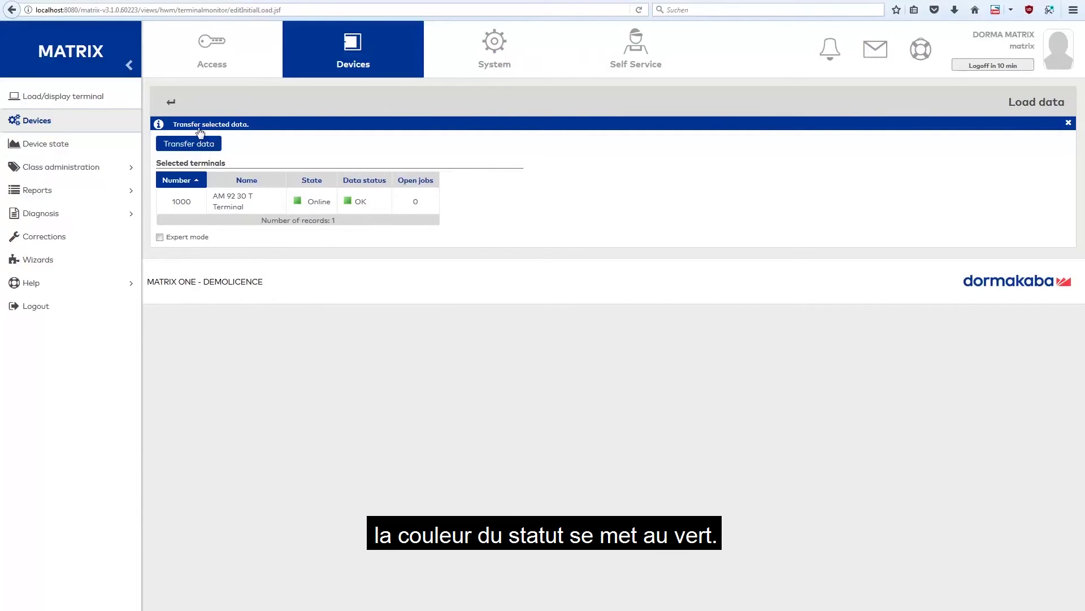
pyautogui.click(79, 127)
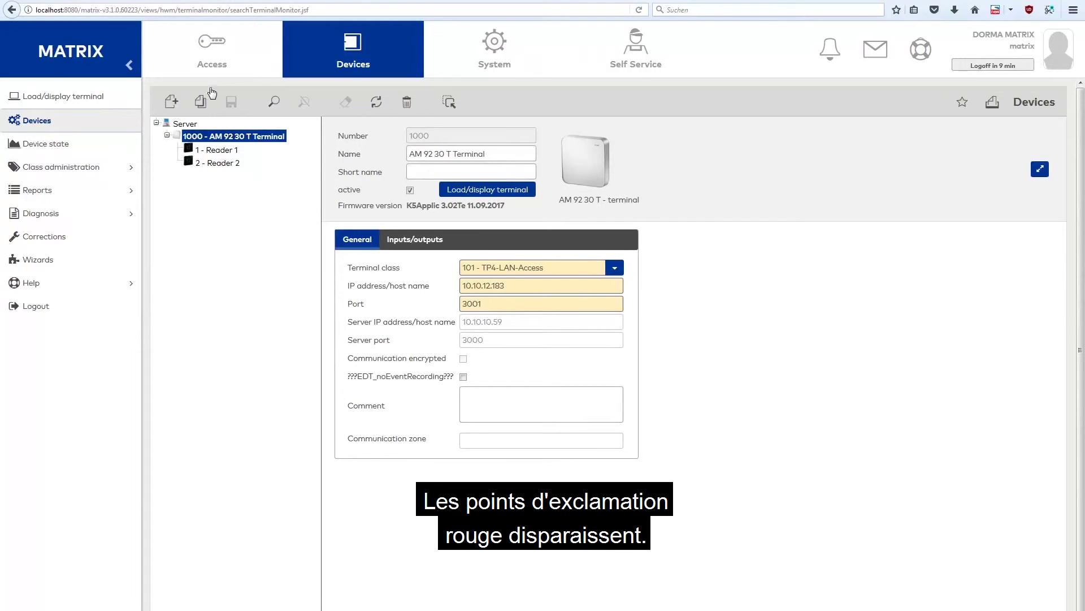
# Check that the All doors access profile exists, then open the Persons selection page
pyautogui.click(225, 60)
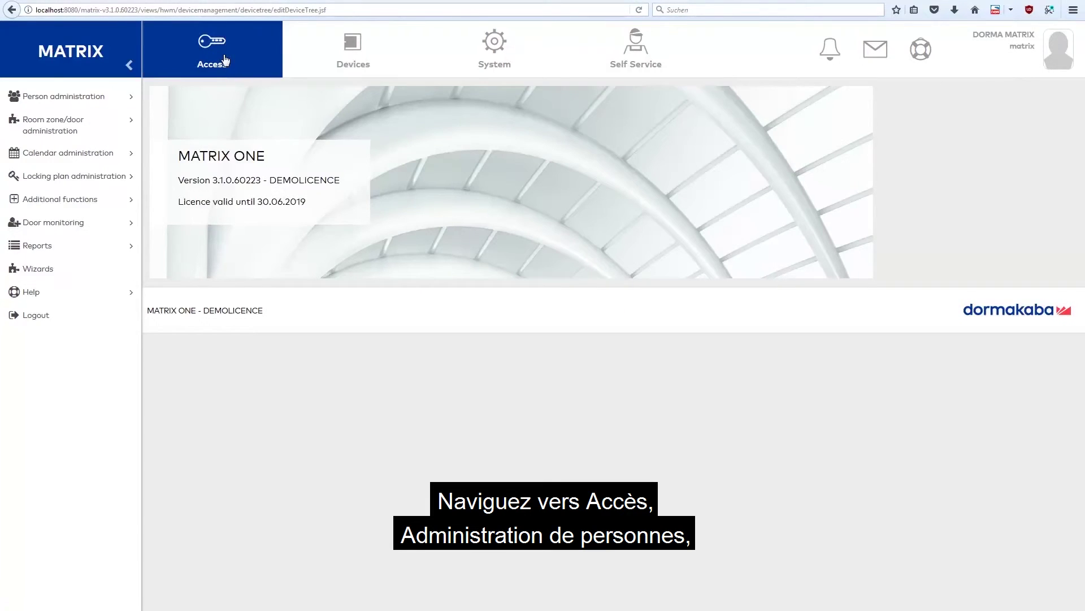
pyautogui.click(86, 97)
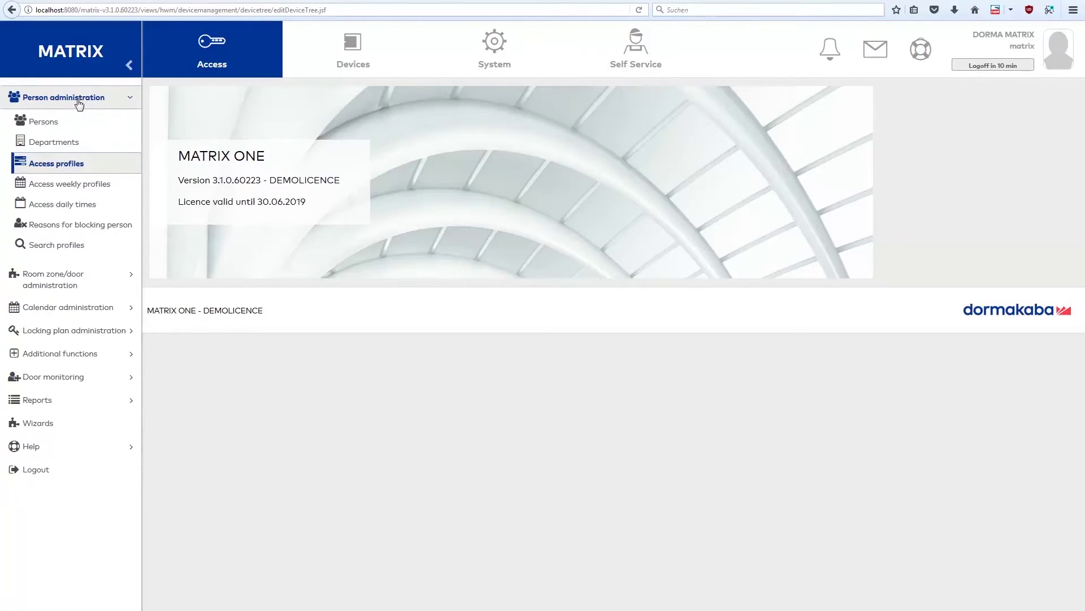
pyautogui.click(74, 165)
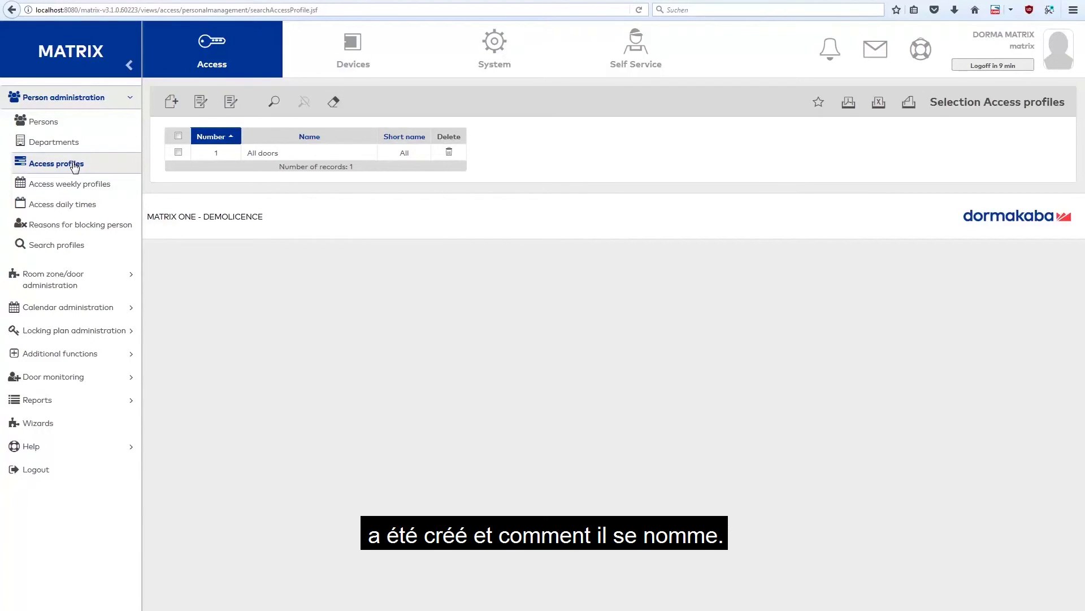
pyautogui.click(83, 125)
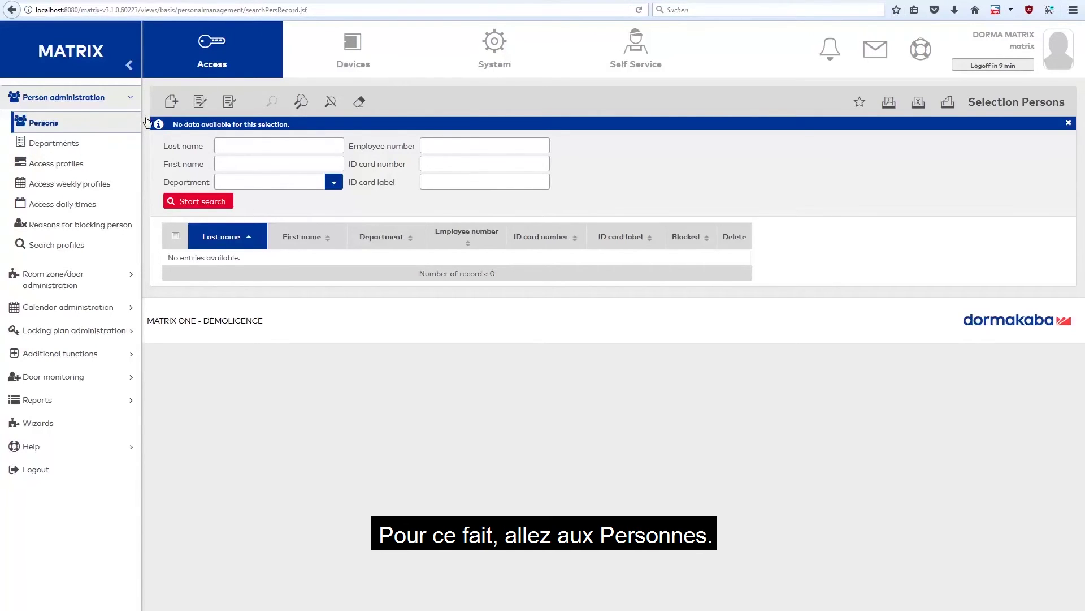
# Create a new person record with their last name, first name and ID card number, then view its permissions
pyautogui.click(171, 101)
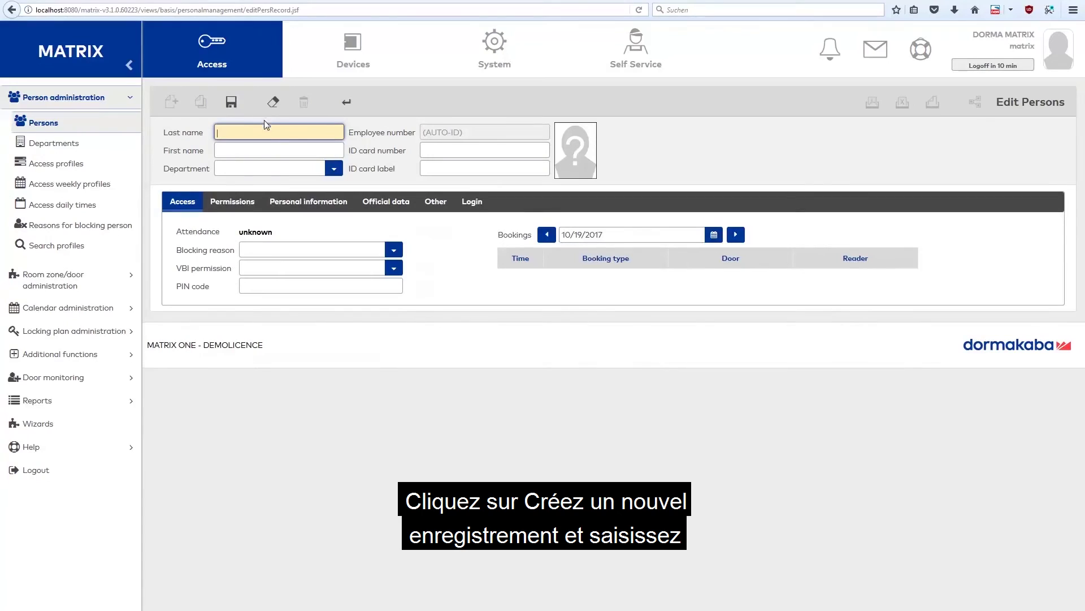
pyautogui.write('Bond')
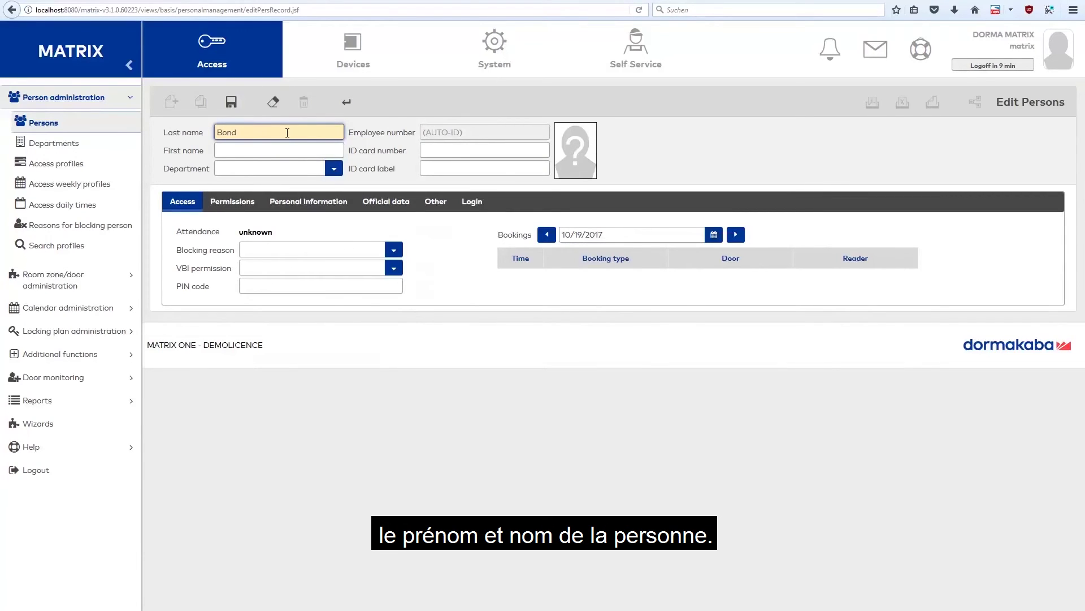
pyautogui.click(298, 150)
pyautogui.write('James')
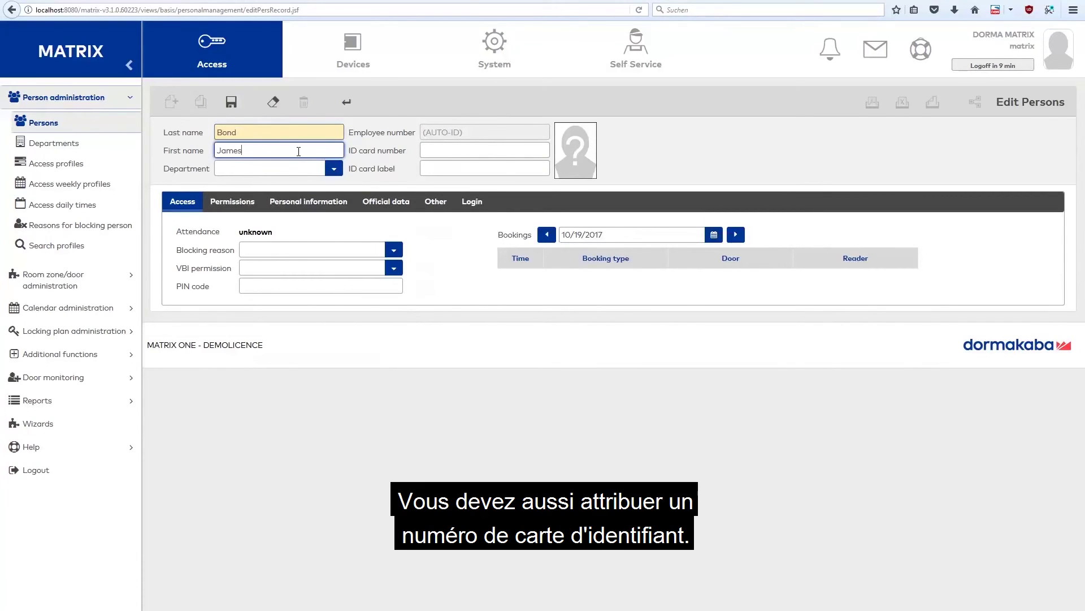
pyautogui.click(433, 146)
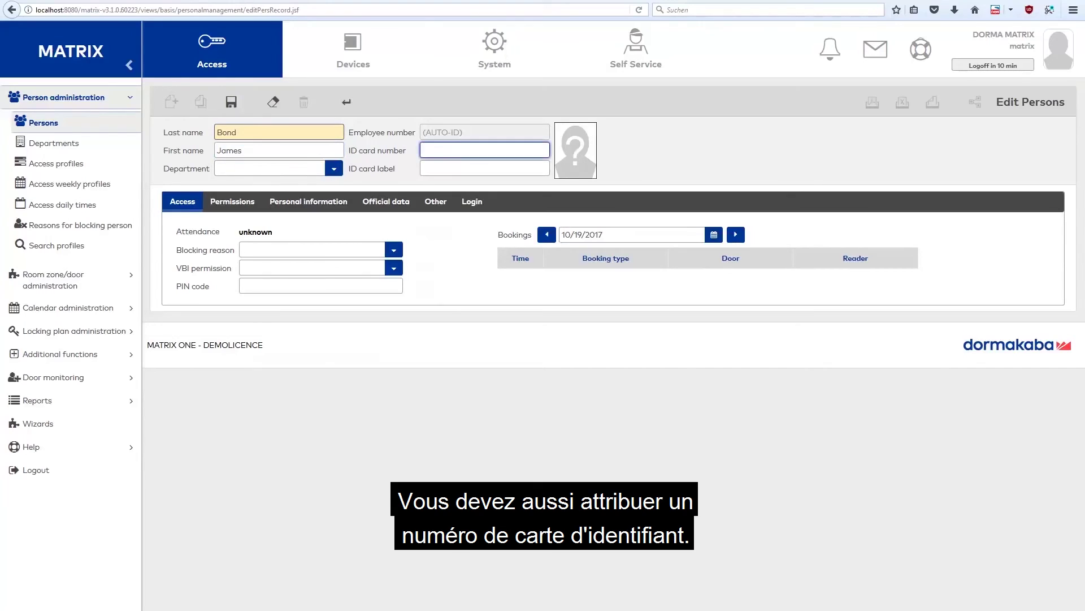
pyautogui.write('1007')
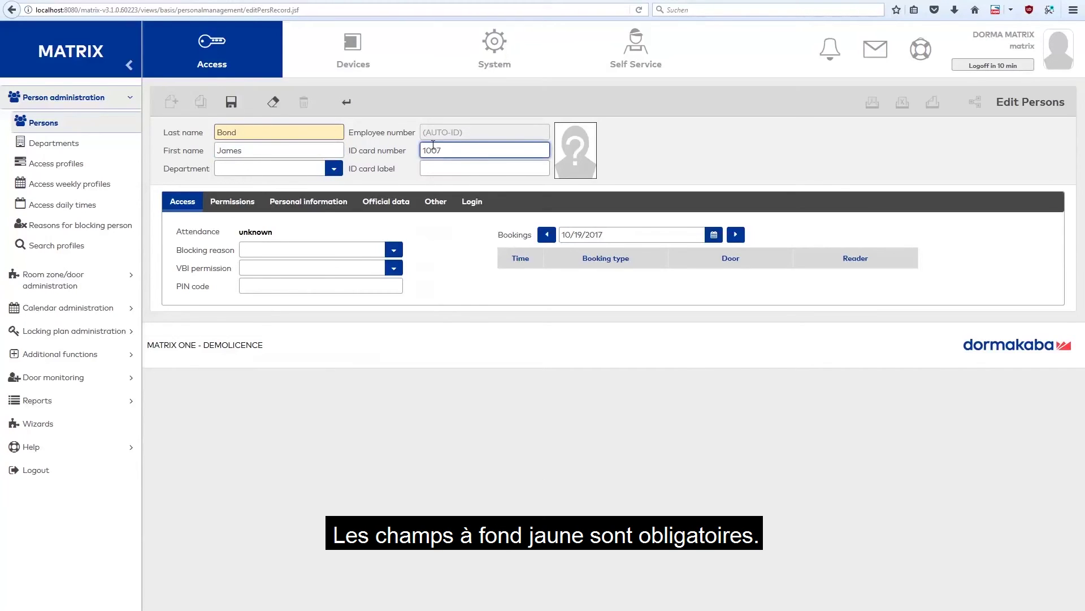
pyautogui.click(240, 205)
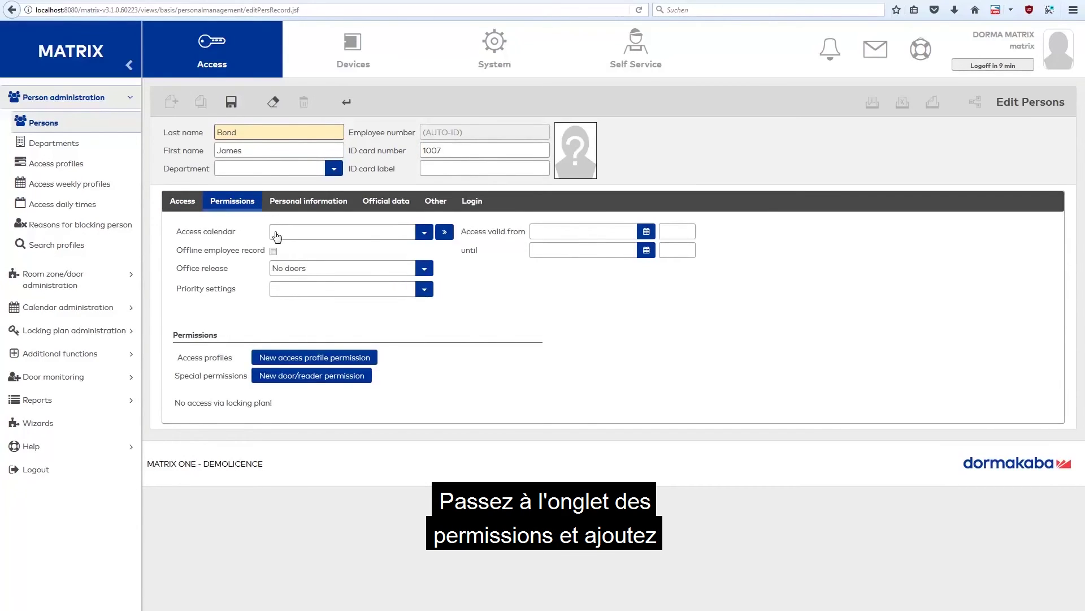
# Add the '1 - All doors' access profile permission to the person and save the record
pyautogui.click(295, 360)
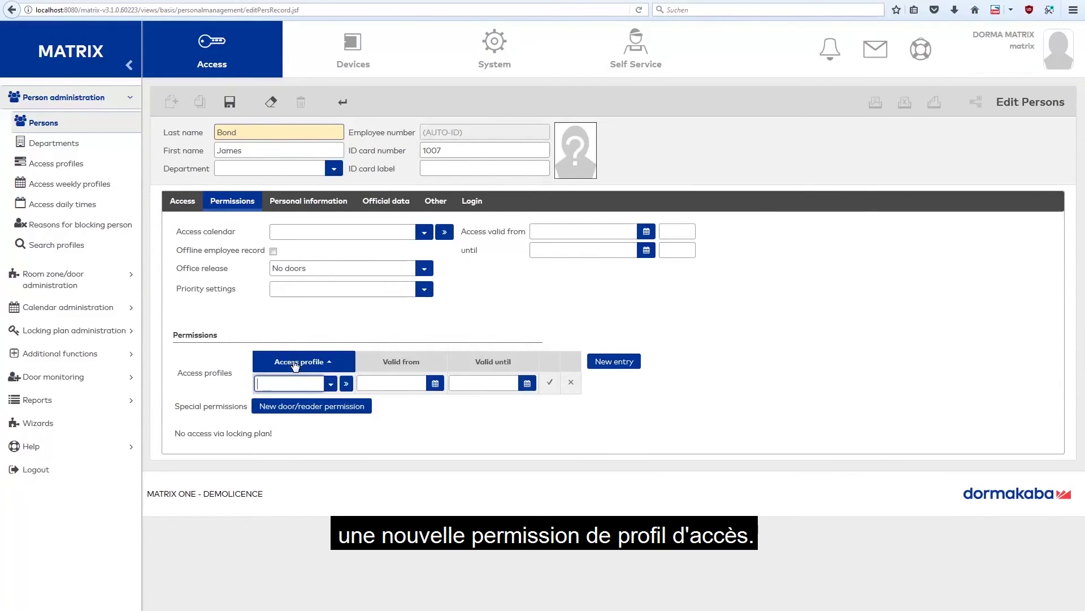
pyautogui.click(331, 384)
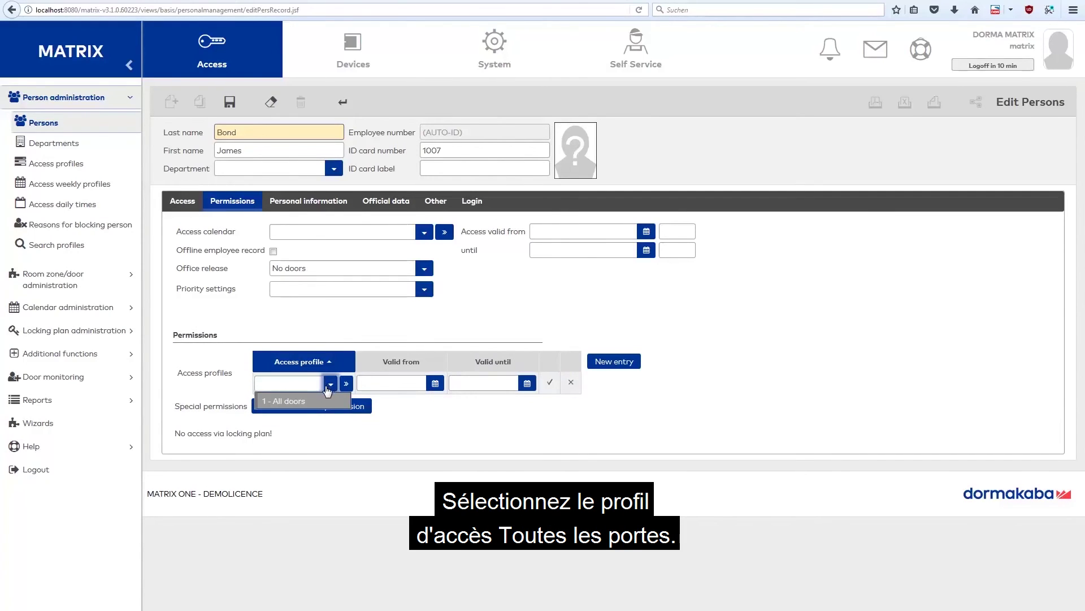
pyautogui.click(325, 402)
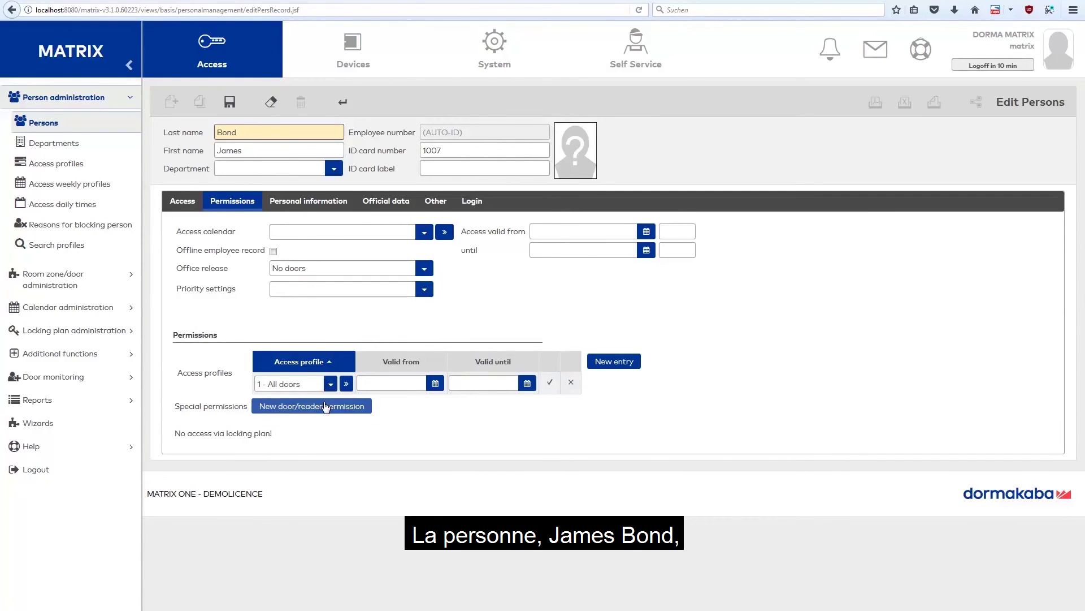
pyautogui.click(547, 384)
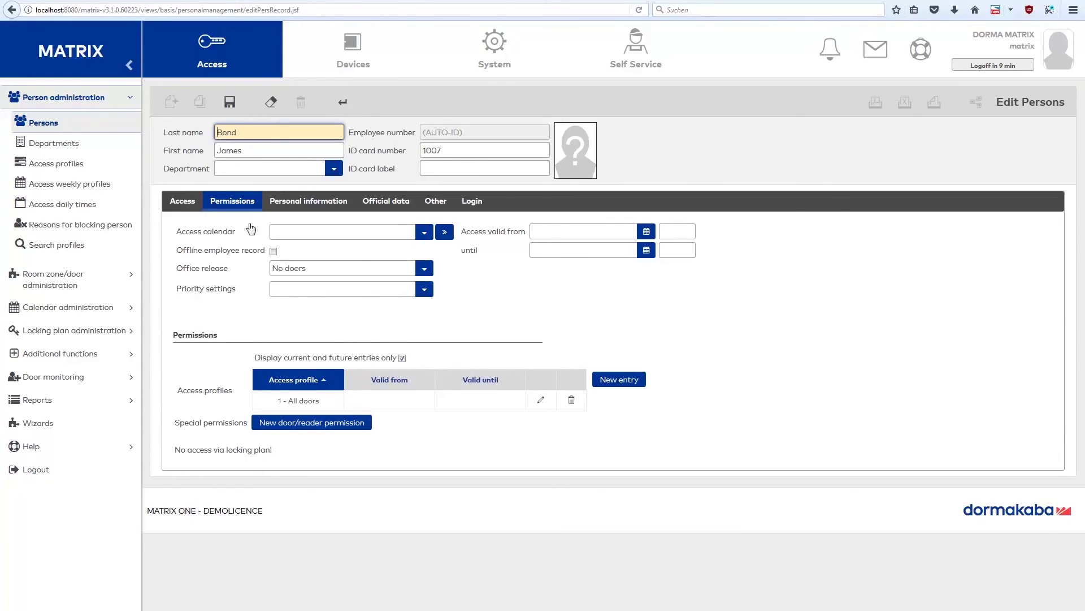
pyautogui.click(230, 102)
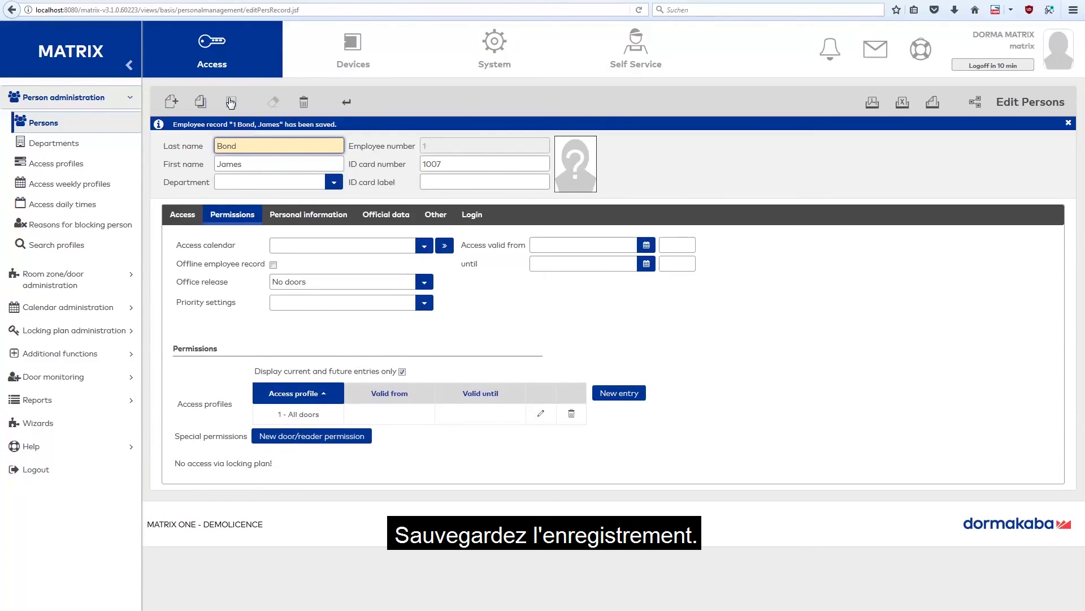